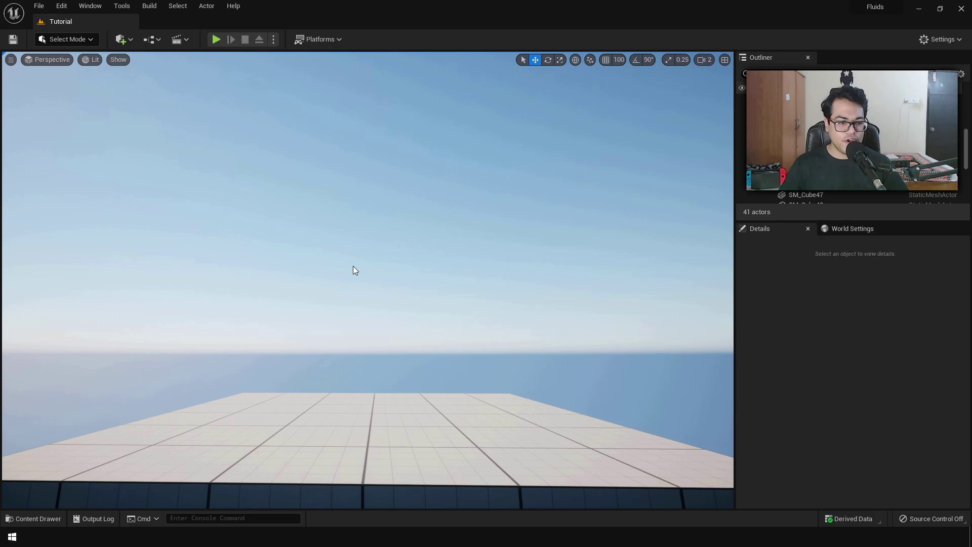
In the Tutorial folder, start a new Niagara System using 'New system from a template'
key(ctrl+space)
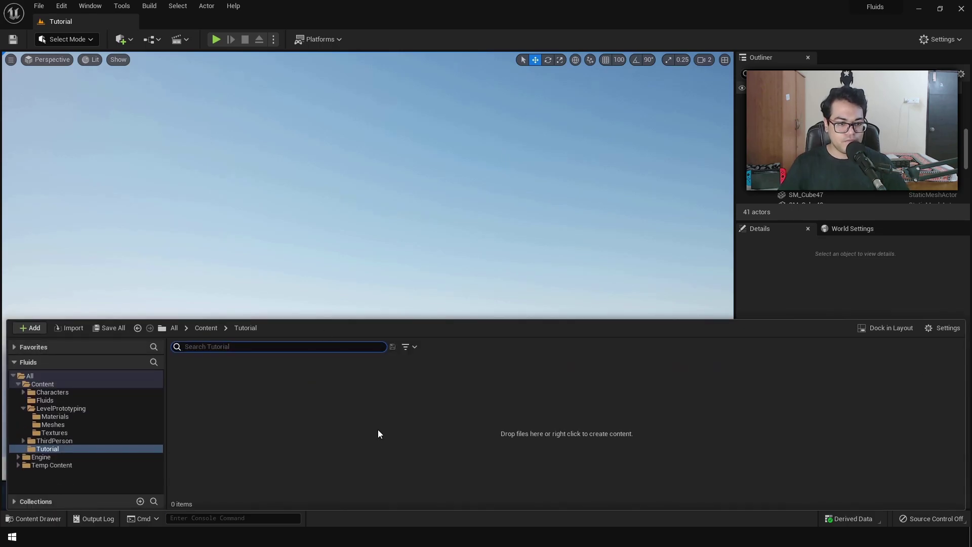
right_click(367, 423)
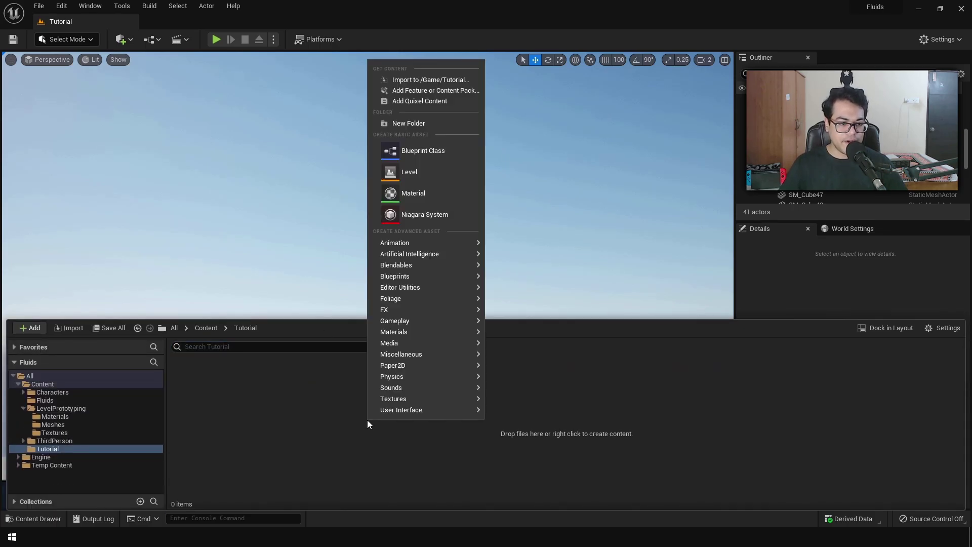
click(422, 217)
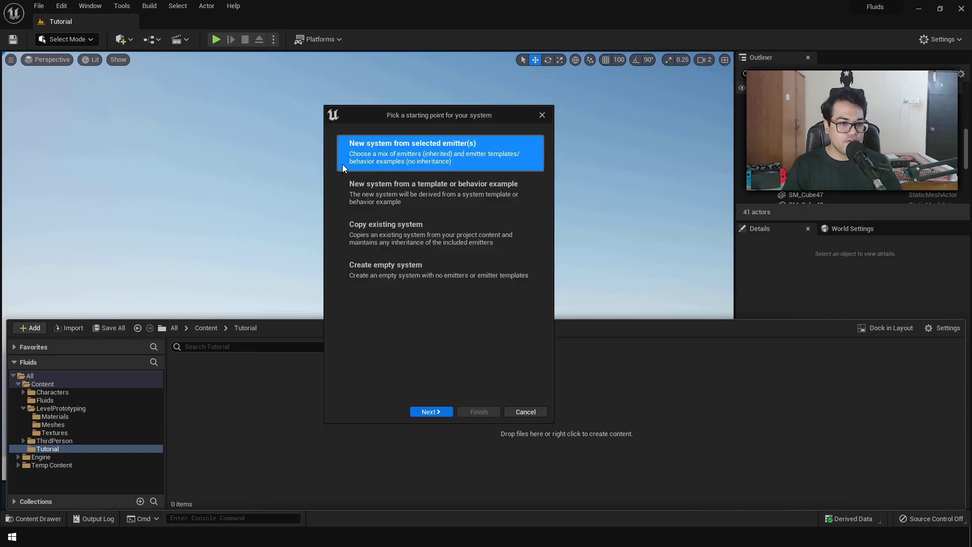
click(349, 198)
click(354, 237)
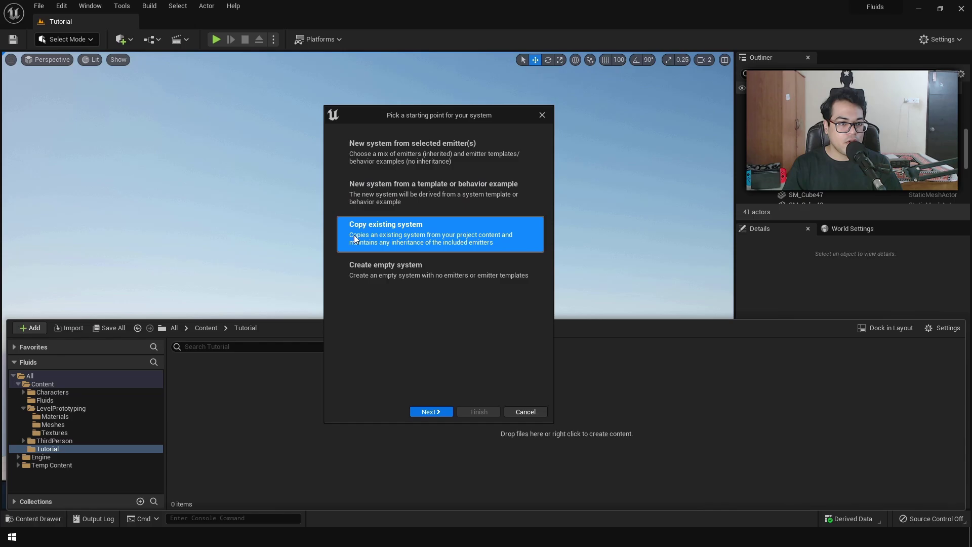
click(357, 275)
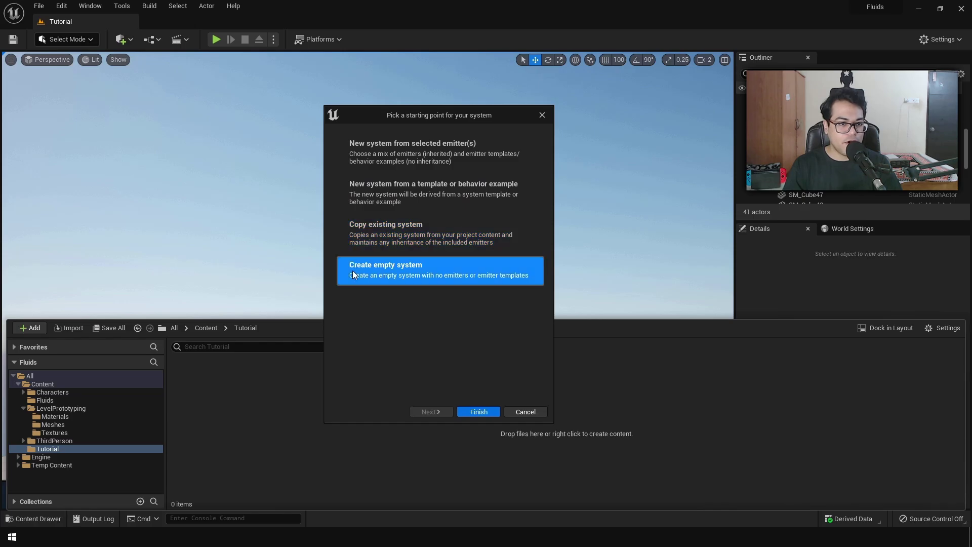
click(419, 195)
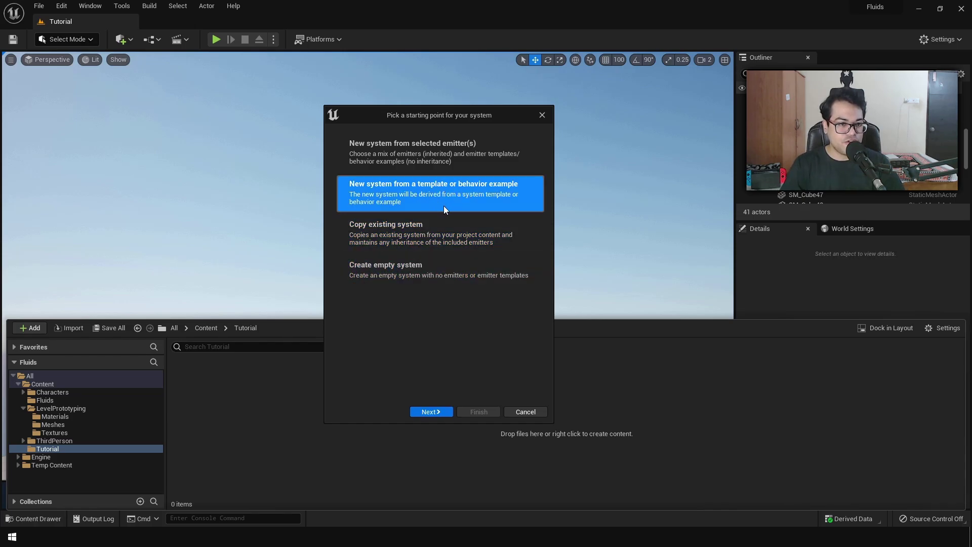
Pick the Grid 3D Gas Simple Particle Source template and finish creating the system
click(429, 411)
drag(541, 234, 460, 305)
click(461, 304)
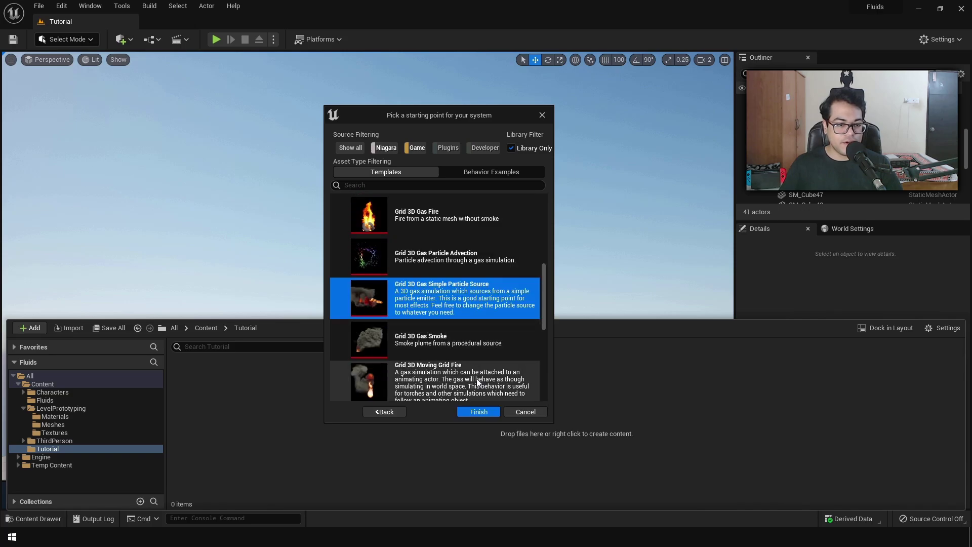
click(479, 413)
Name the system Fire, drop it into the level above the floor, and nudge it along X
text(Fire)
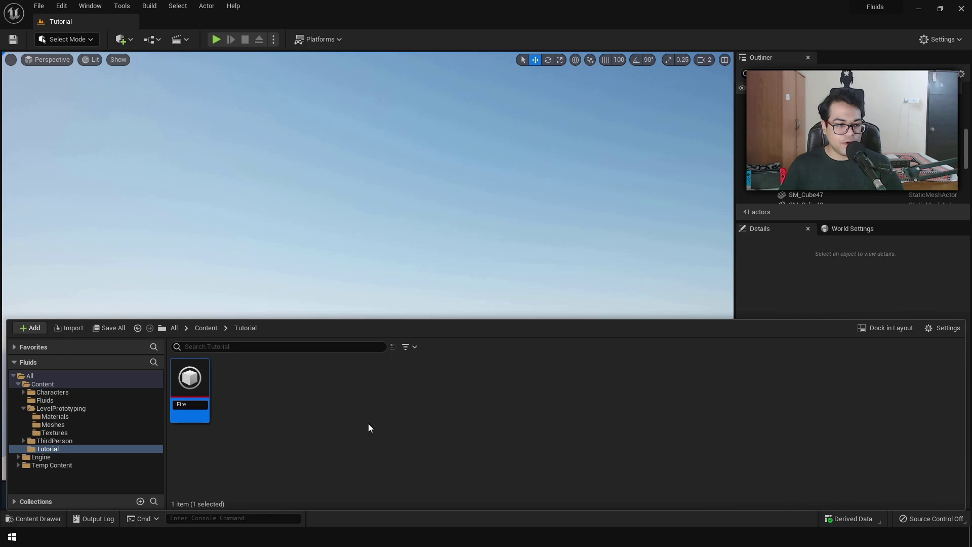
click(369, 424)
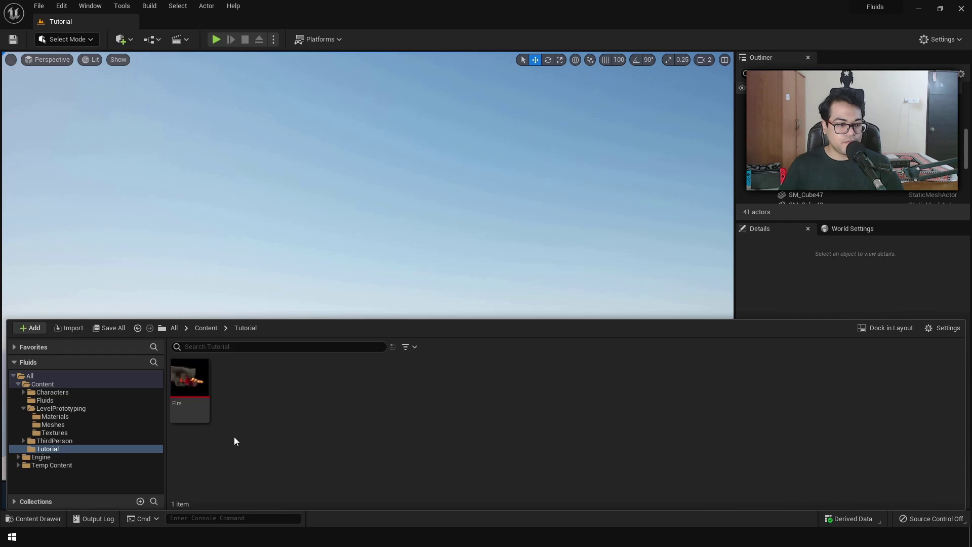
click(201, 392)
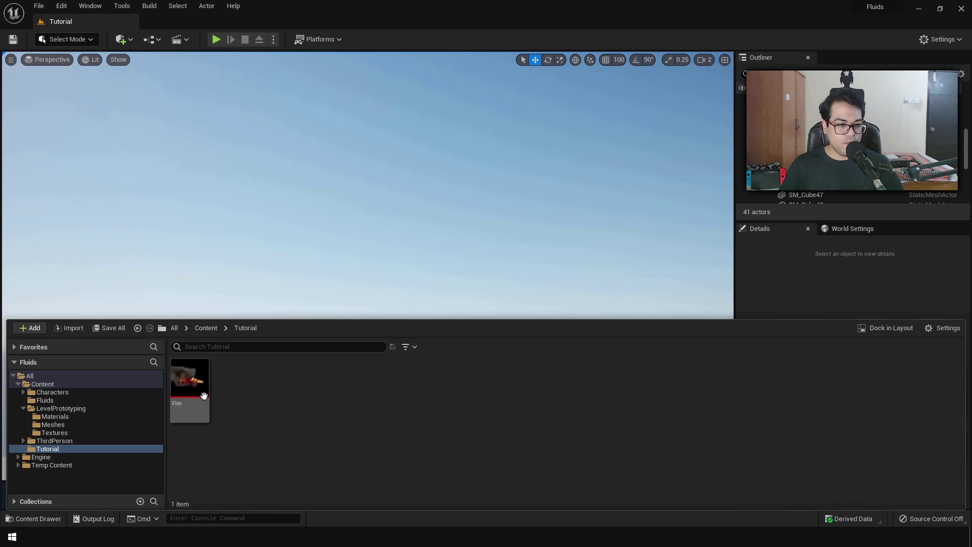
drag(201, 392, 330, 306)
drag(373, 340, 395, 325)
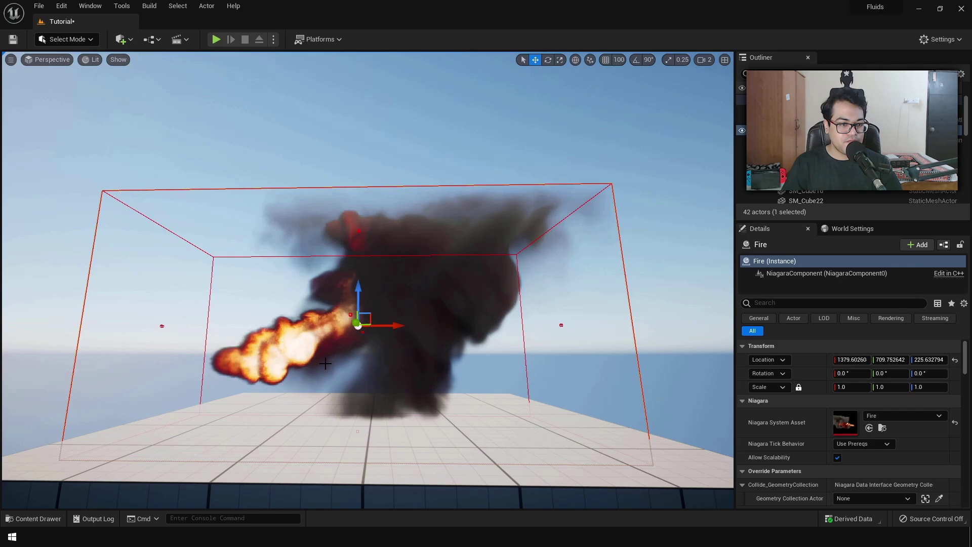
Add a sphere shape to the level from Quick Add
click(122, 39)
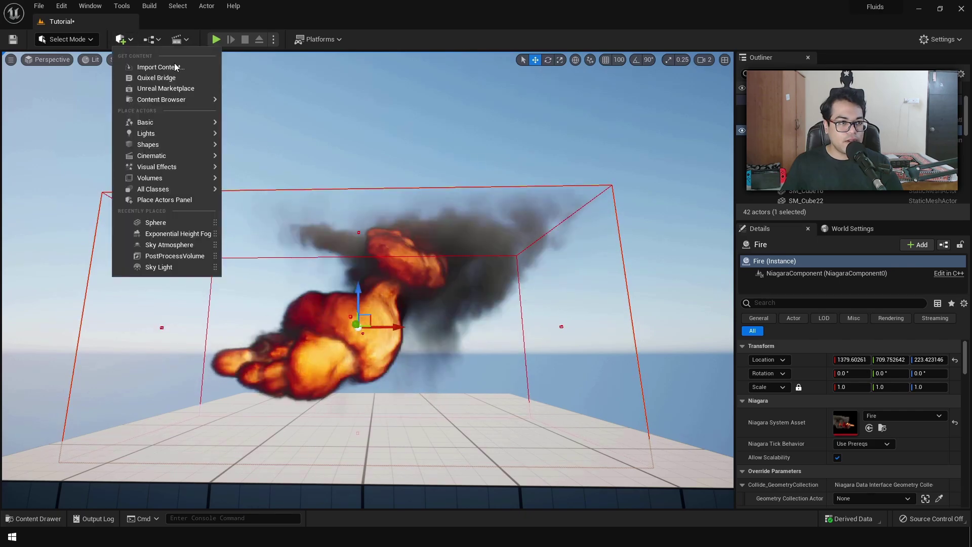
mouse_move(183, 145)
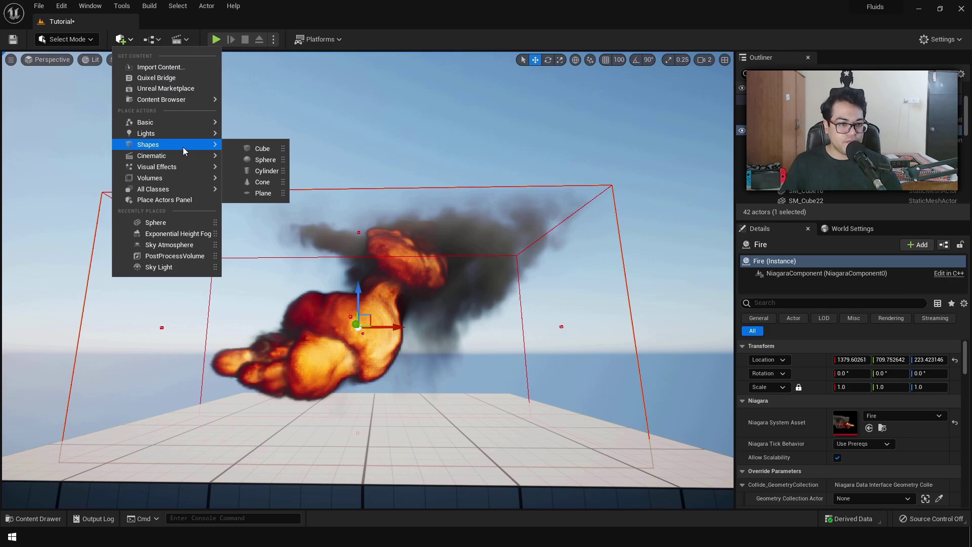
click(265, 160)
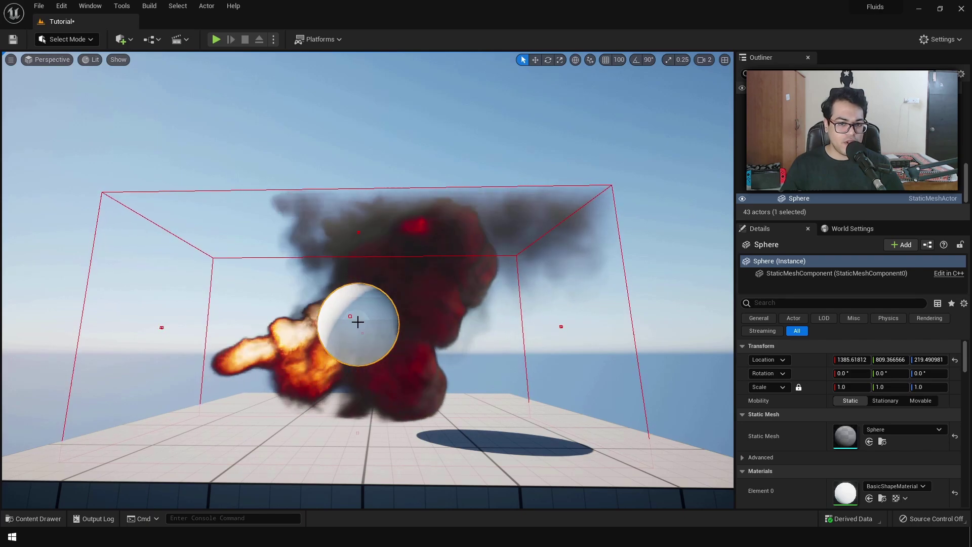
Give the sphere the actor tag 'collider' and move it up into the smoke
click(812, 302)
text(tags)
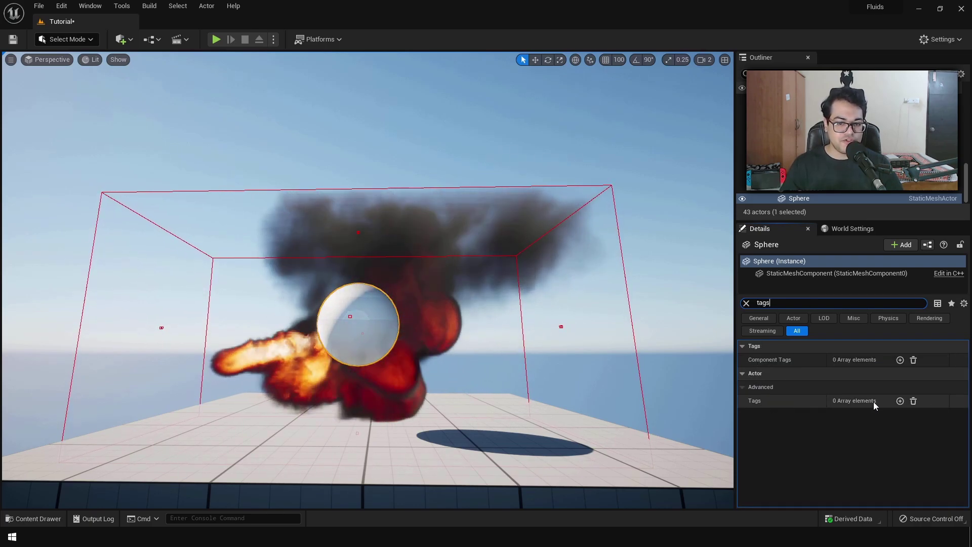
click(899, 400)
click(856, 415)
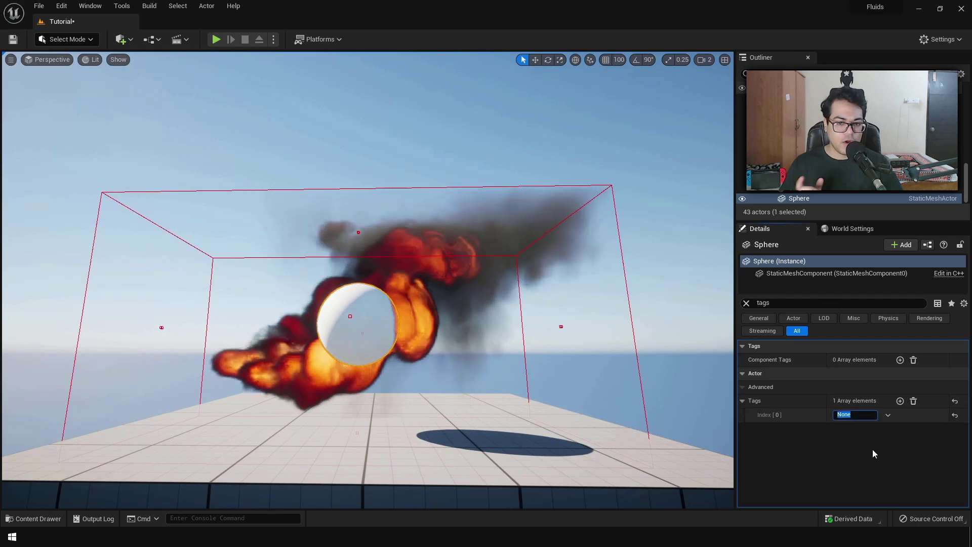
text(collider)
key(Return)
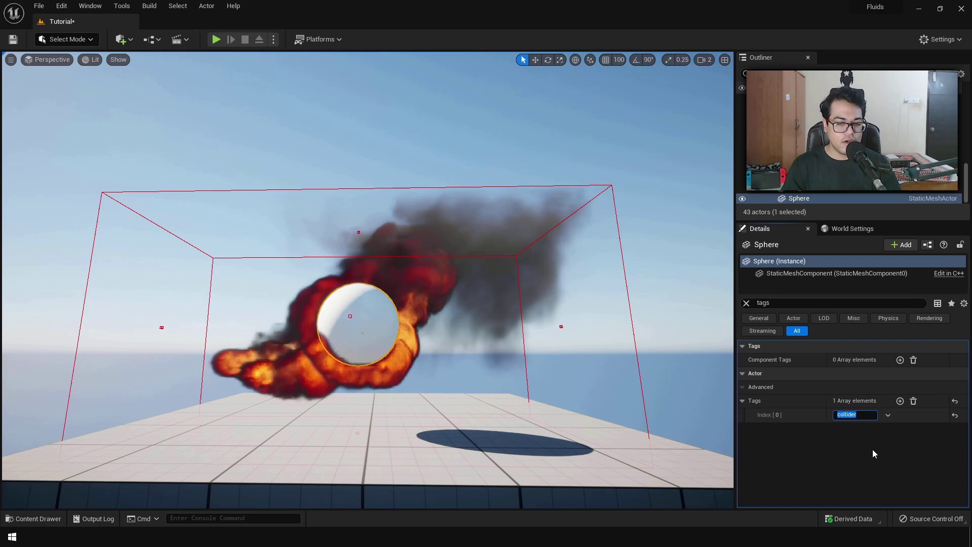
click(867, 429)
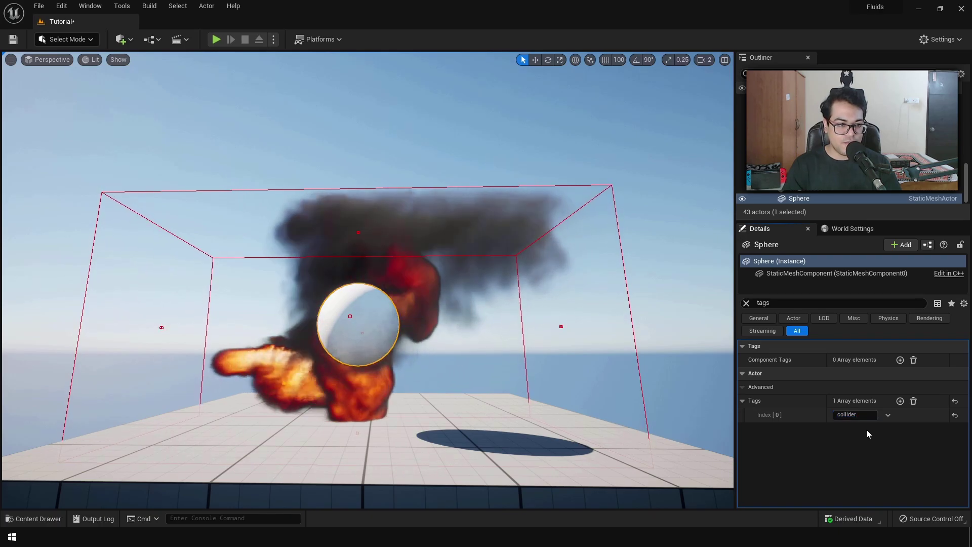
key(w)
mouse_move(359, 325)
mouse_down()
mouse_move(335, 310)
mouse_move(287, 328)
mouse_move(287, 364)
mouse_move(466, 318)
mouse_move(469, 336)
mouse_move(266, 319)
mouse_move(282, 347)
mouse_move(412, 293)
mouse_move(338, 334)
mouse_move(247, 341)
mouse_move(347, 318)
mouse_move(437, 328)
mouse_move(338, 324)
mouse_move(293, 346)
mouse_move(311, 347)
mouse_move(381, 298)
mouse_move(283, 351)
mouse_move(327, 350)
mouse_move(257, 332)
mouse_move(310, 352)
mouse_move(404, 311)
mouse_move(412, 350)
mouse_move(284, 326)
mouse_move(274, 357)
mouse_move(416, 330)
mouse_move(357, 341)
mouse_up()
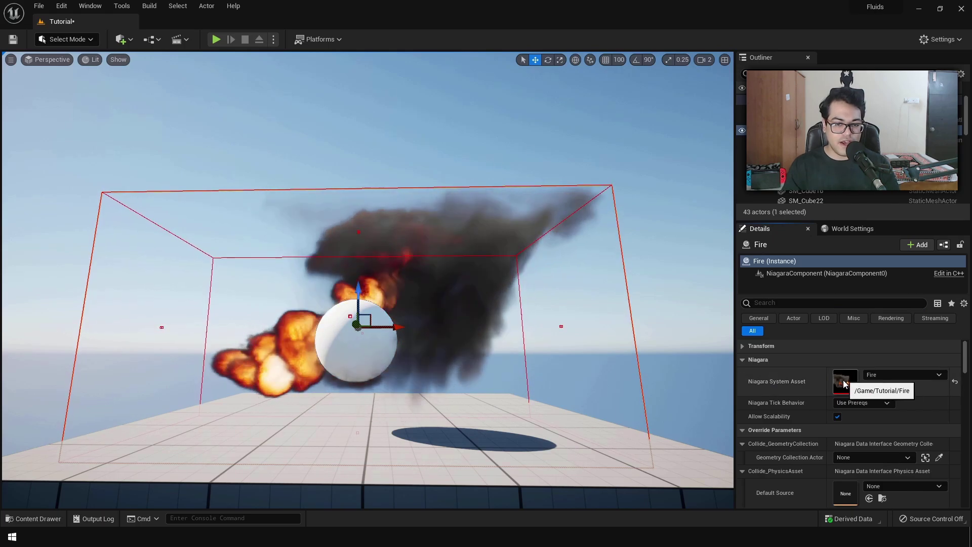
Collapse Niagara, Collide_GeometryCollection and Collide_PhysicsAsset to check the Collide_StaticMesh Tag 'collider'
click(741, 360)
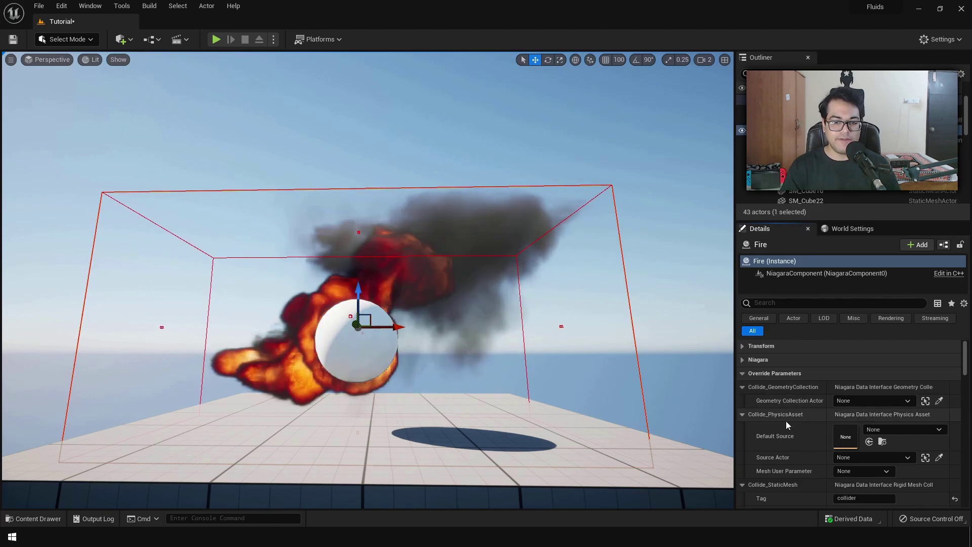
click(742, 387)
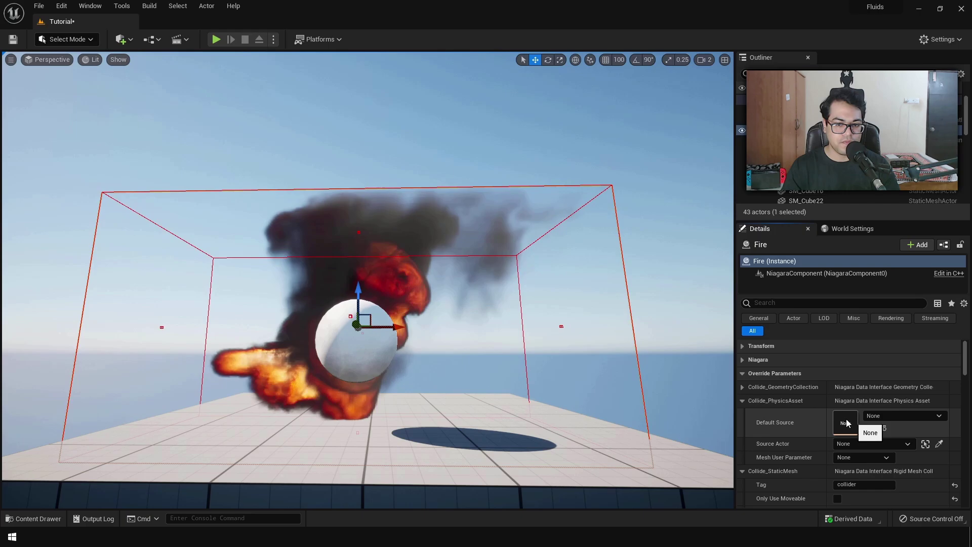
click(743, 401)
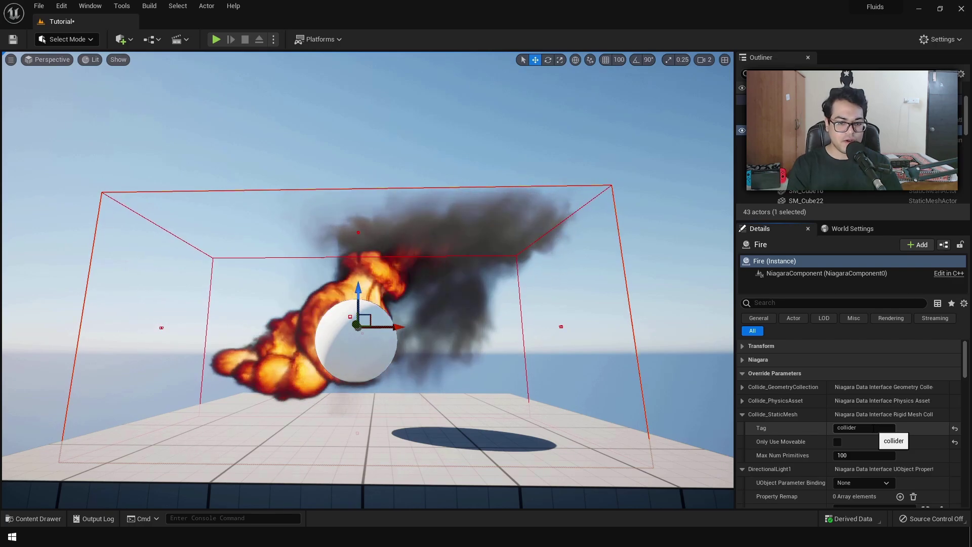
click(875, 429)
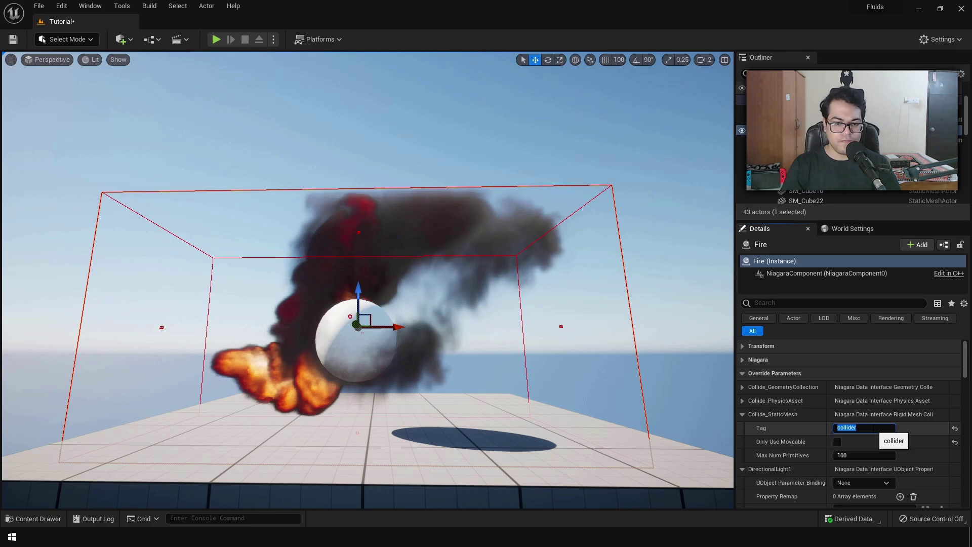
Set DirectionalLight1's Source Actor to the level's DirectionalLight, then rotate the sun to test lighting
scroll(771, 388, down, 3)
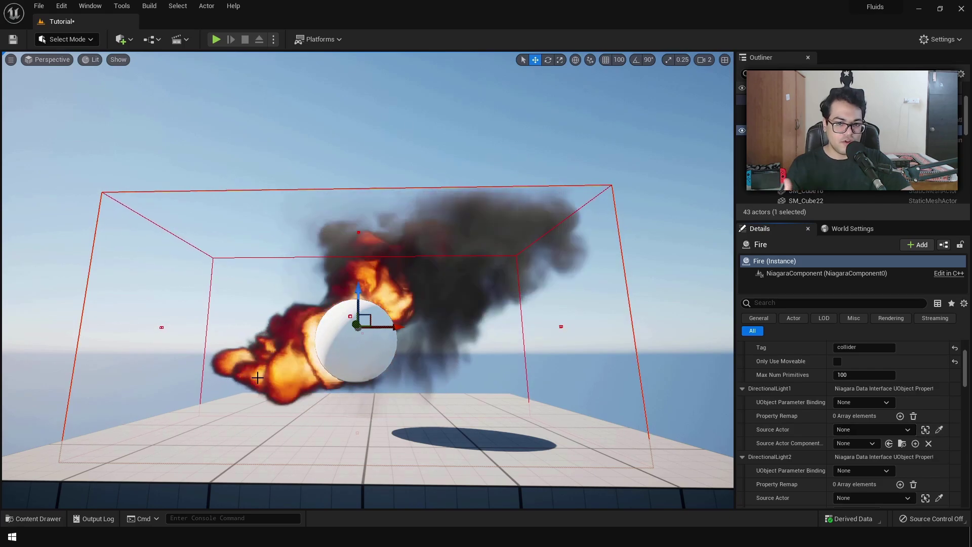
click(855, 428)
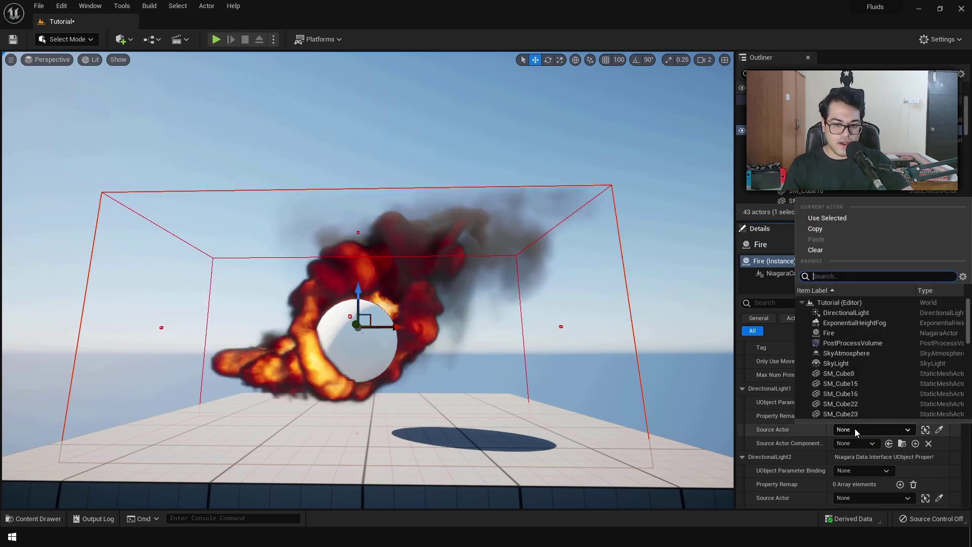
click(842, 313)
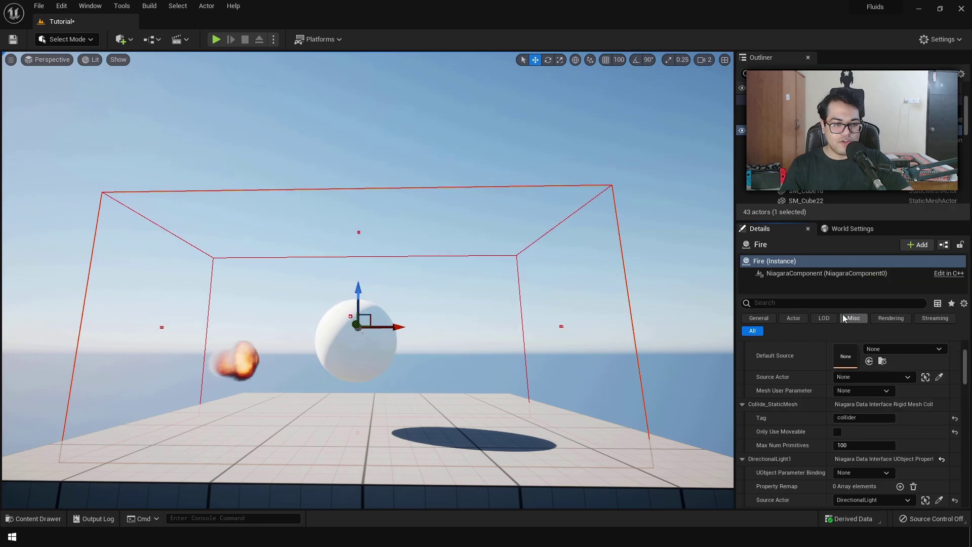
click(332, 361)
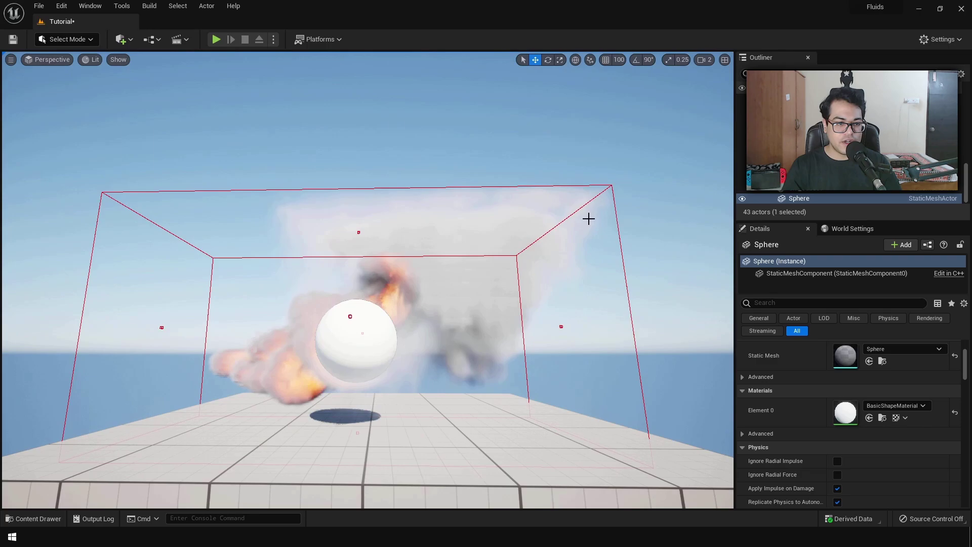
key(ctrl+l)
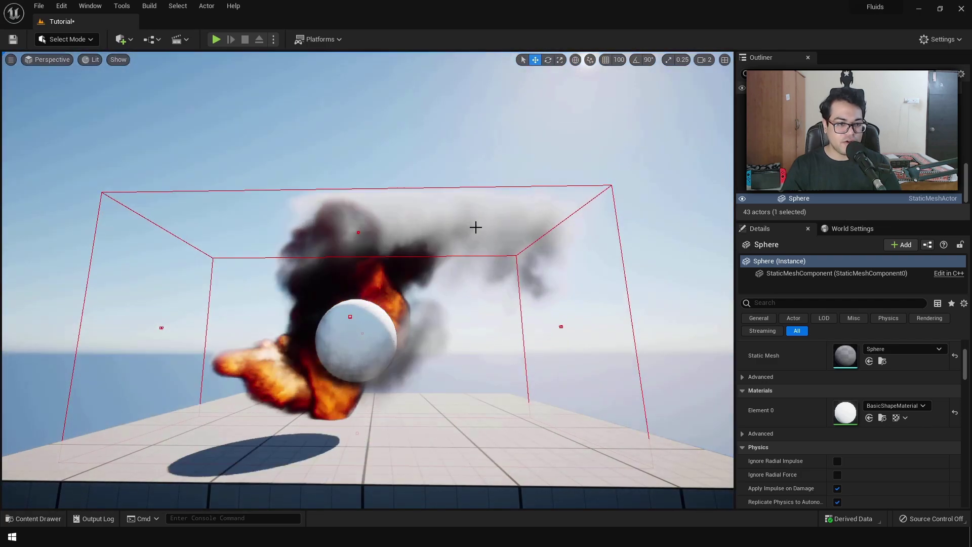
Set the Fire actor's ResolutionMaxAxis to 32, then 16, then back to 192
click(490, 226)
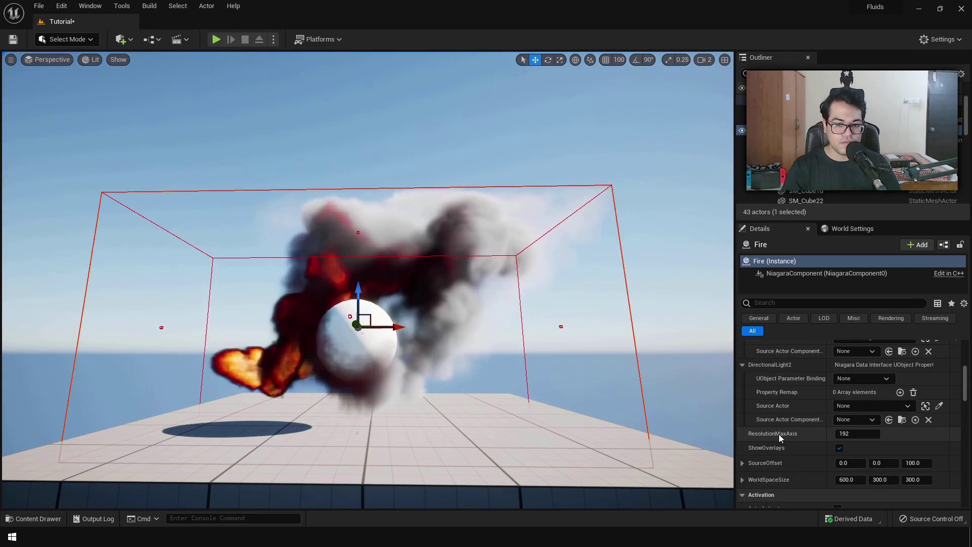
click(860, 433)
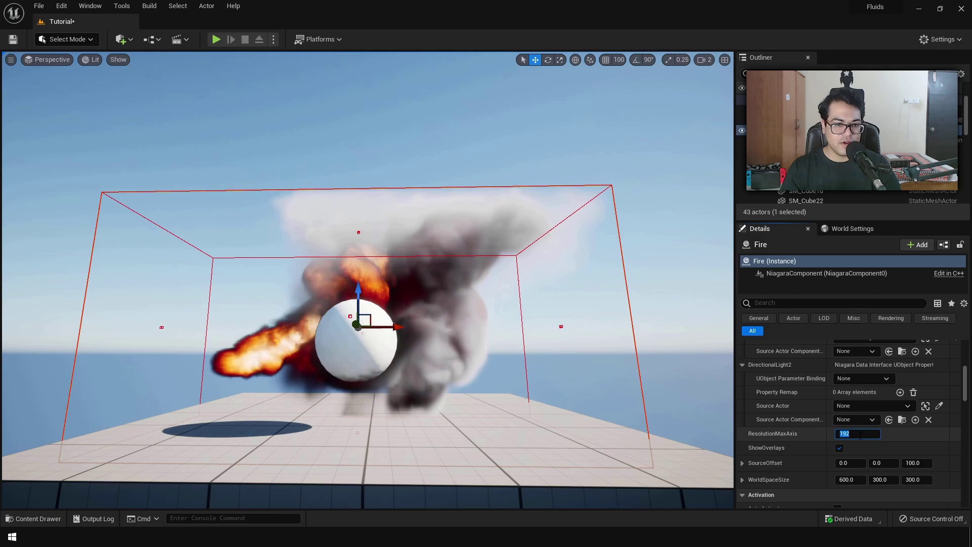
text(32)
key(Return)
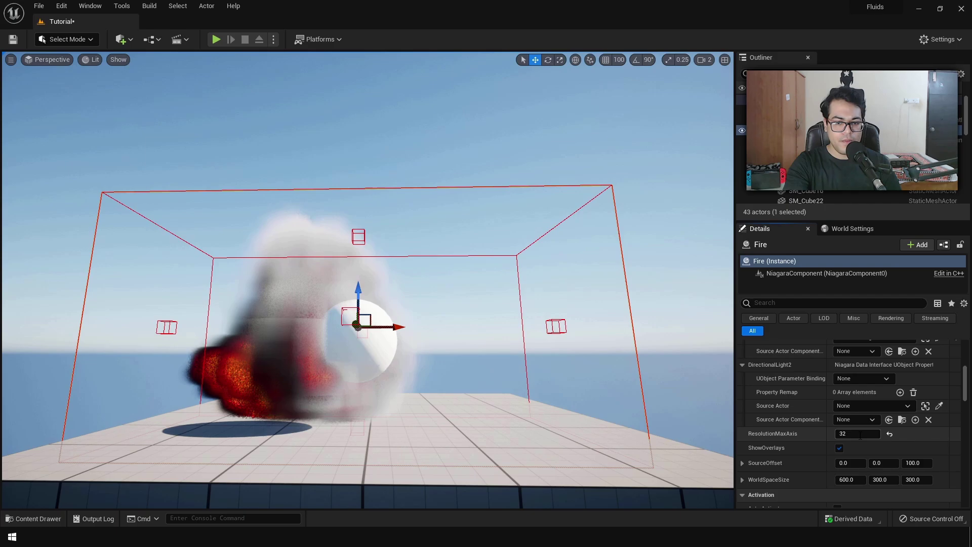
click(860, 434)
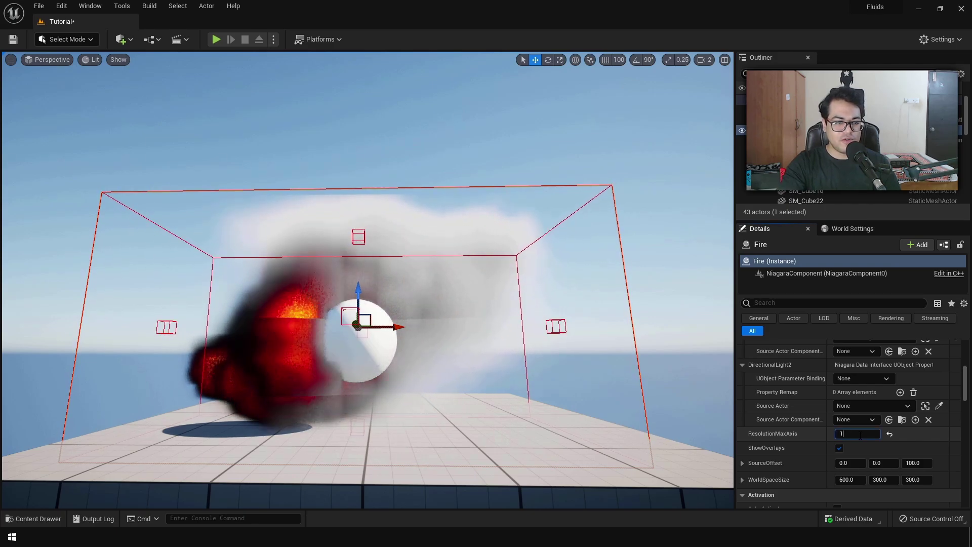
text(16)
key(Return)
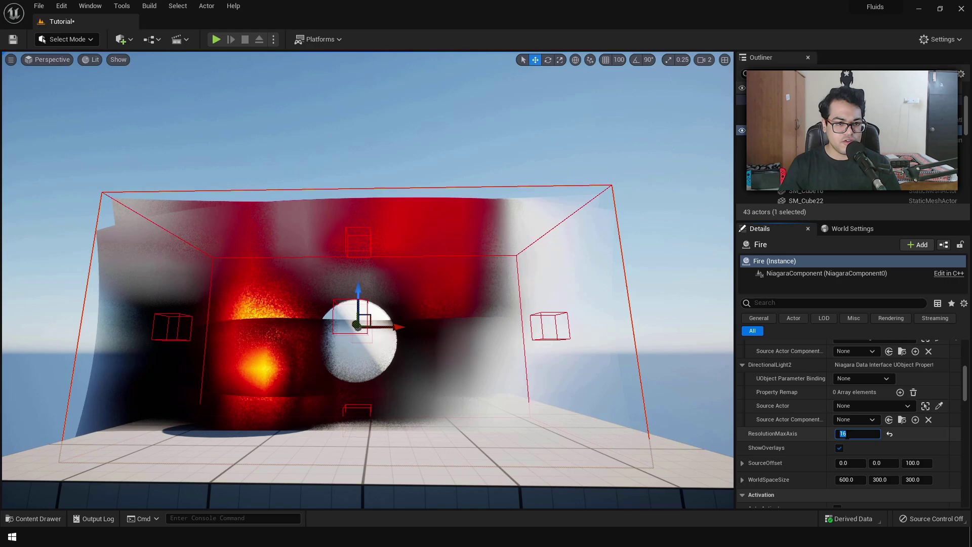
double_click(844, 433)
text(192)
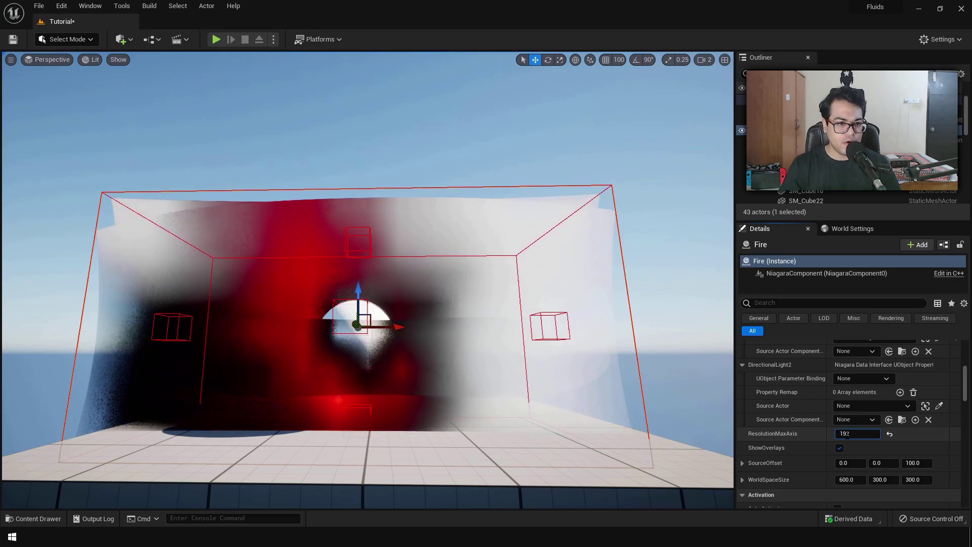
key(Return)
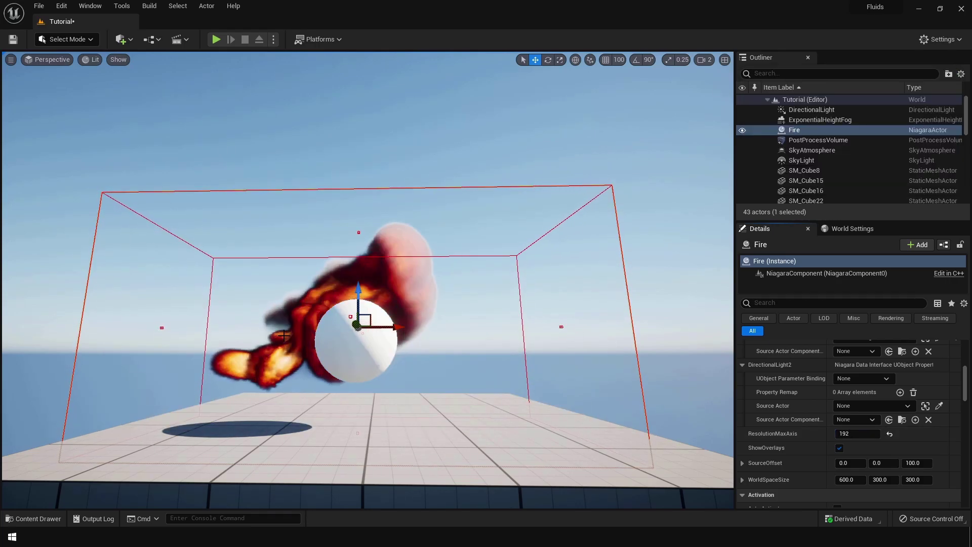
Open the Fire Niagara System asset in its editor from the Content Drawer
click(365, 355)
key(ctrl+space)
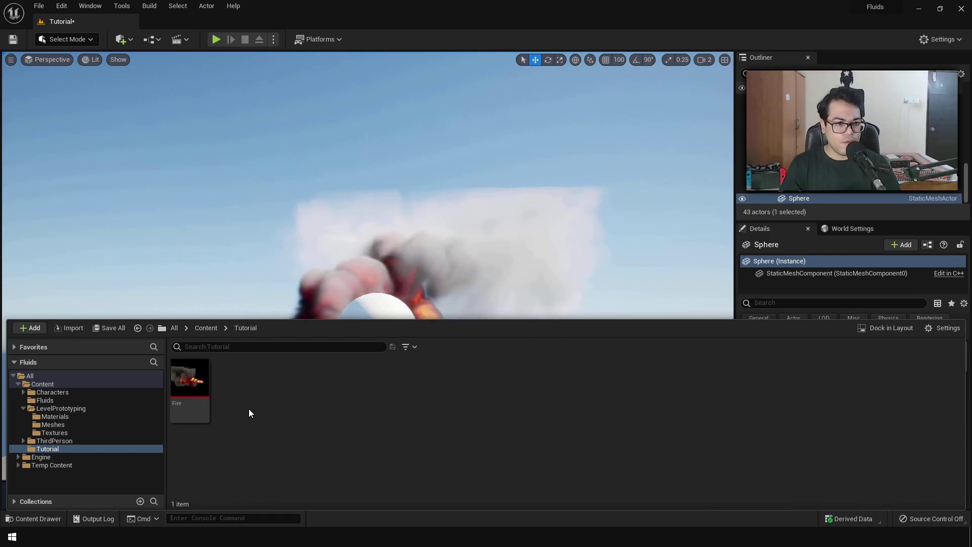
mouse_move(195, 383)
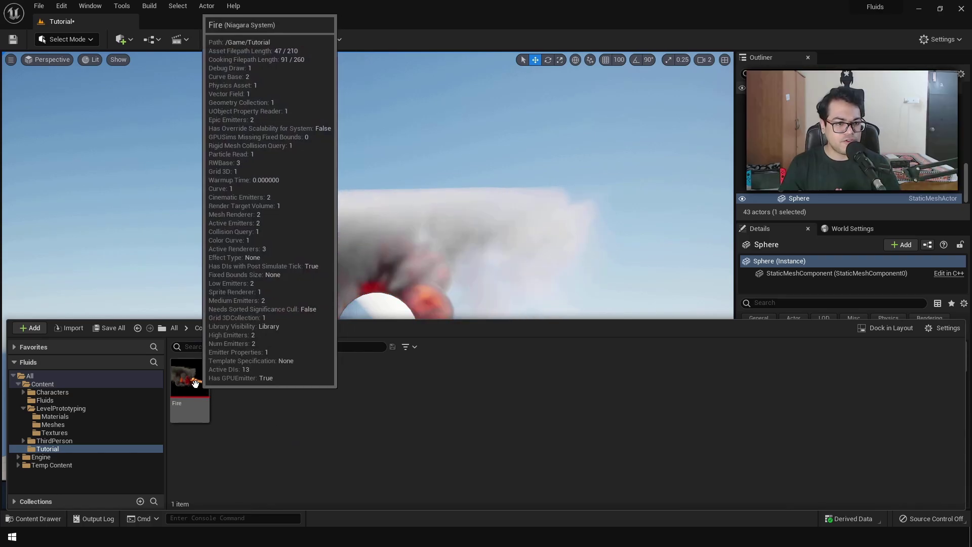
double_click(195, 383)
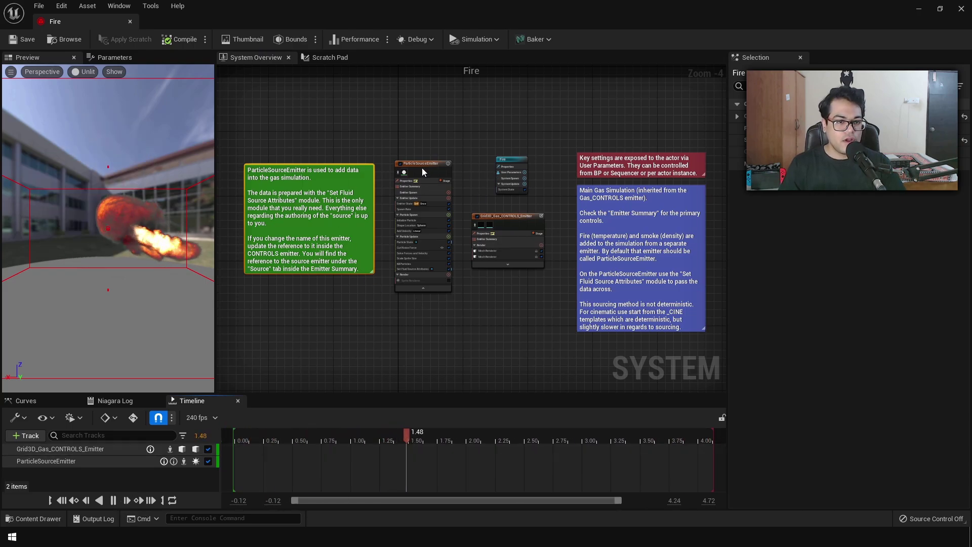
mouse_move(431, 263)
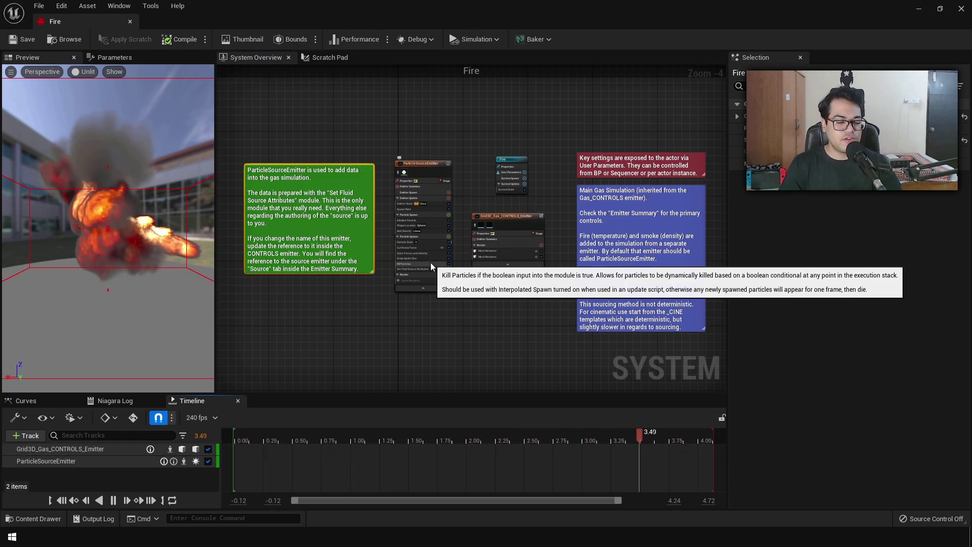
scroll(454, 223, up, 4)
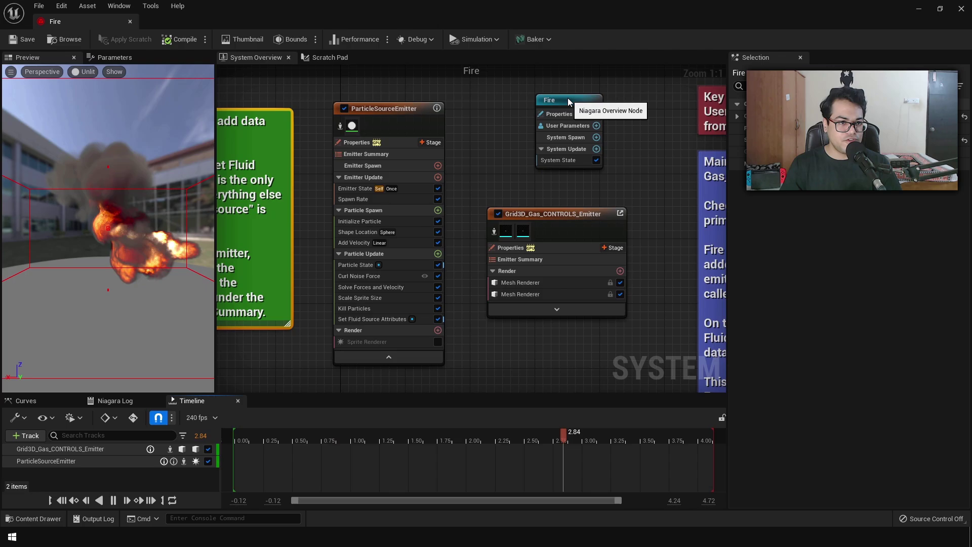
Disable Grid3D_Gas_CONTROLS_Emitter and enable ParticleSourceEmitter's Sprite Renderer to show the raw source particles
click(393, 110)
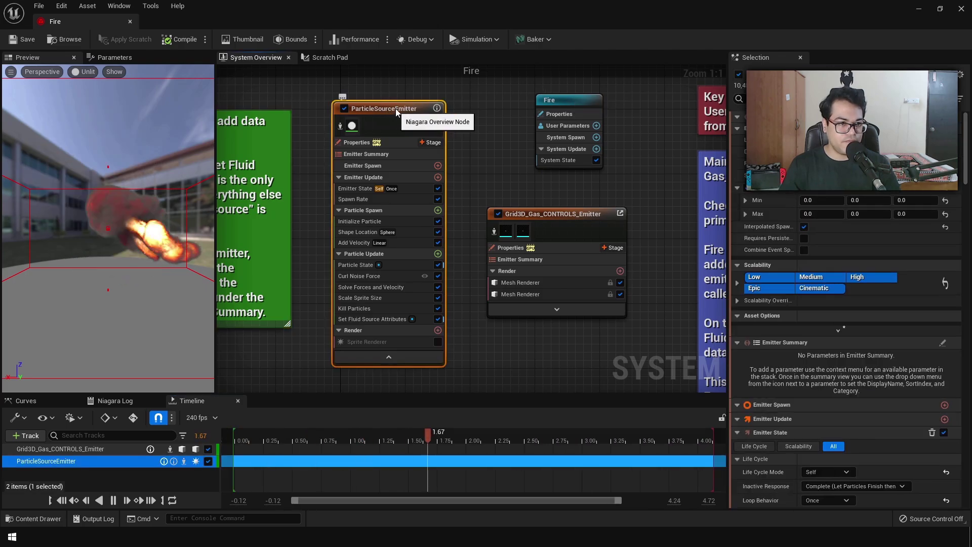
click(345, 108)
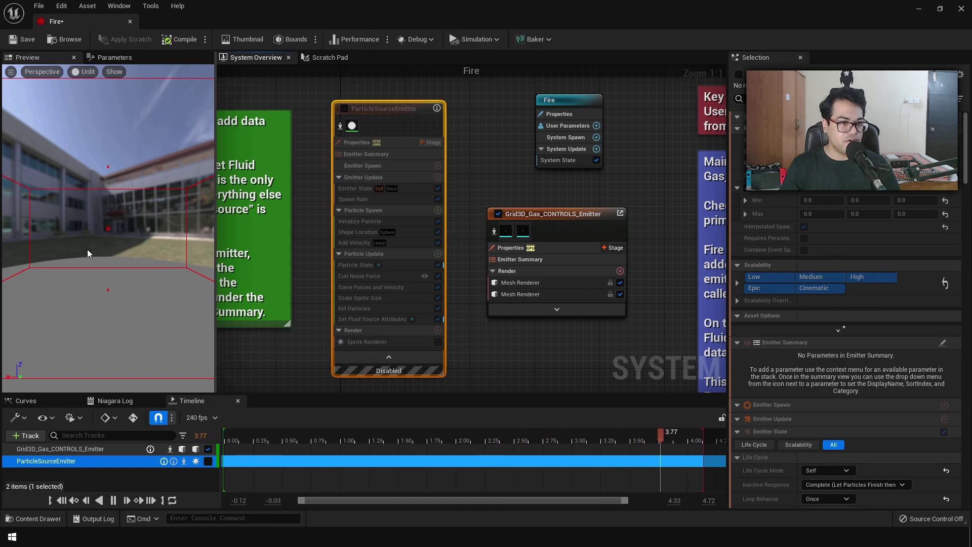
click(344, 109)
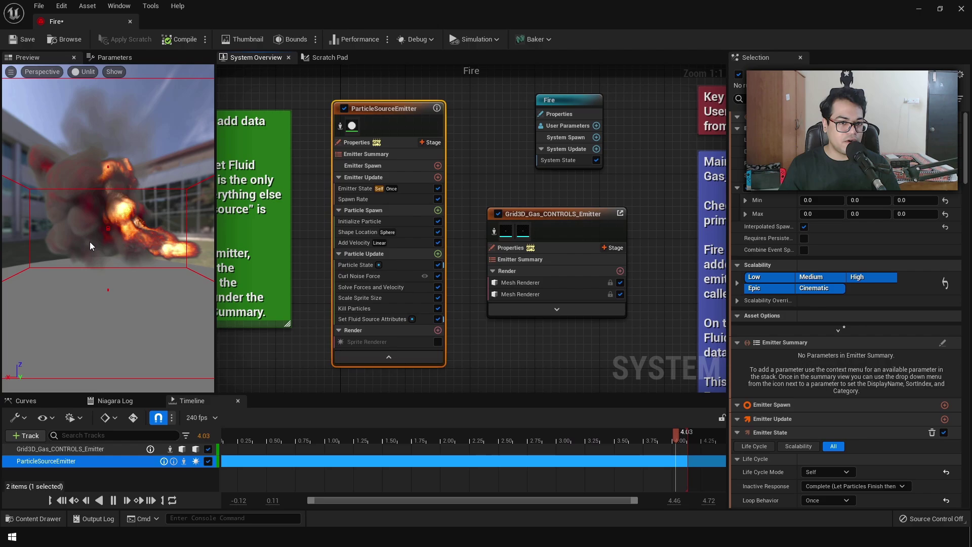
click(498, 214)
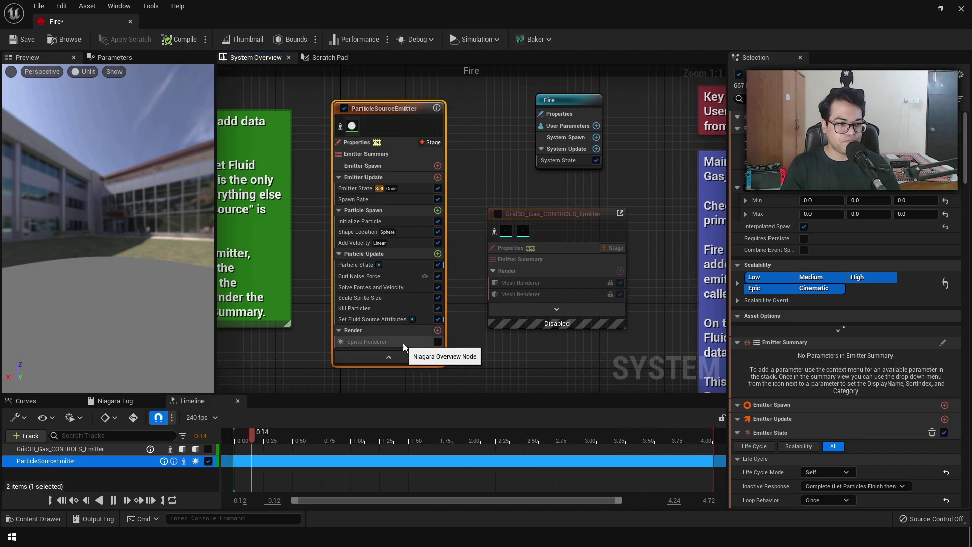
click(437, 341)
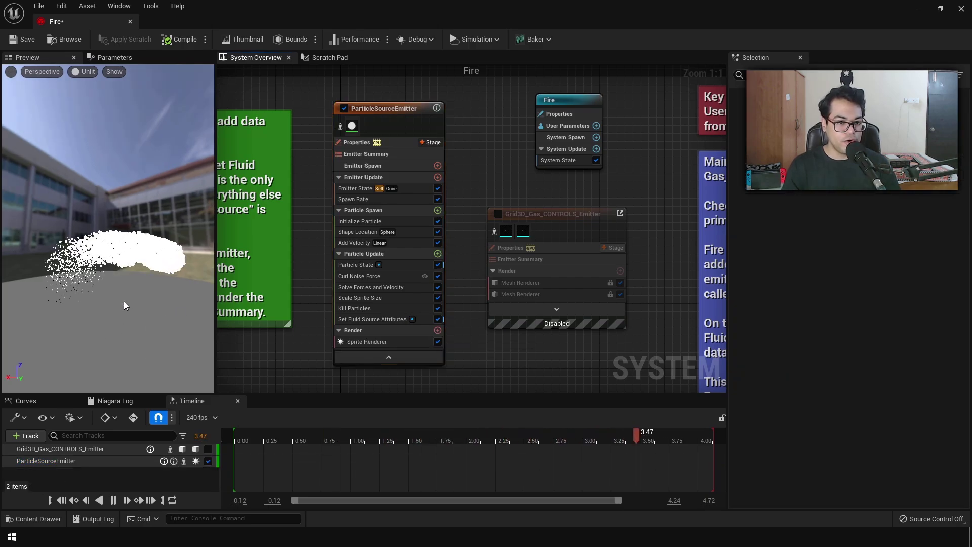
click(389, 113)
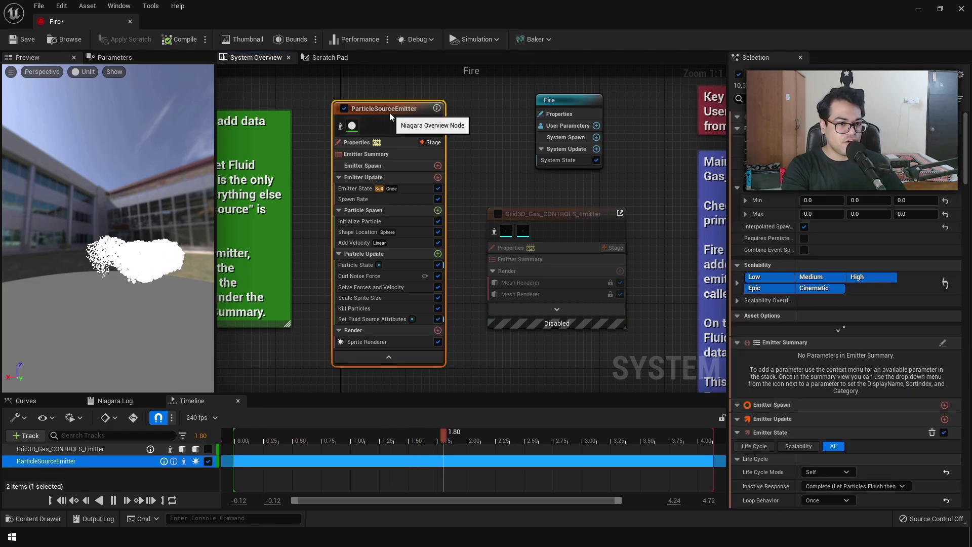
click(545, 213)
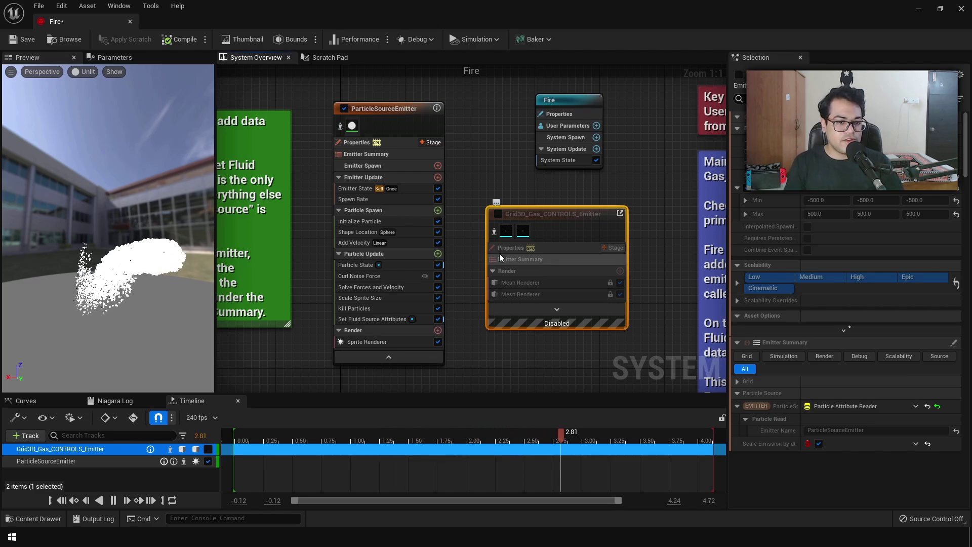
Re-enable the gas grid emitter and turn off the source emitter's Sprite Renderer
click(497, 214)
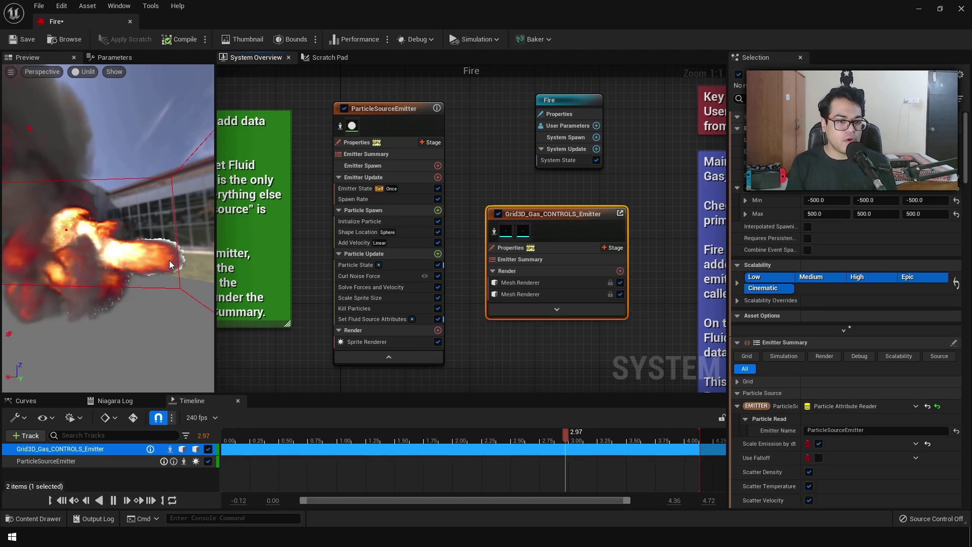
click(438, 343)
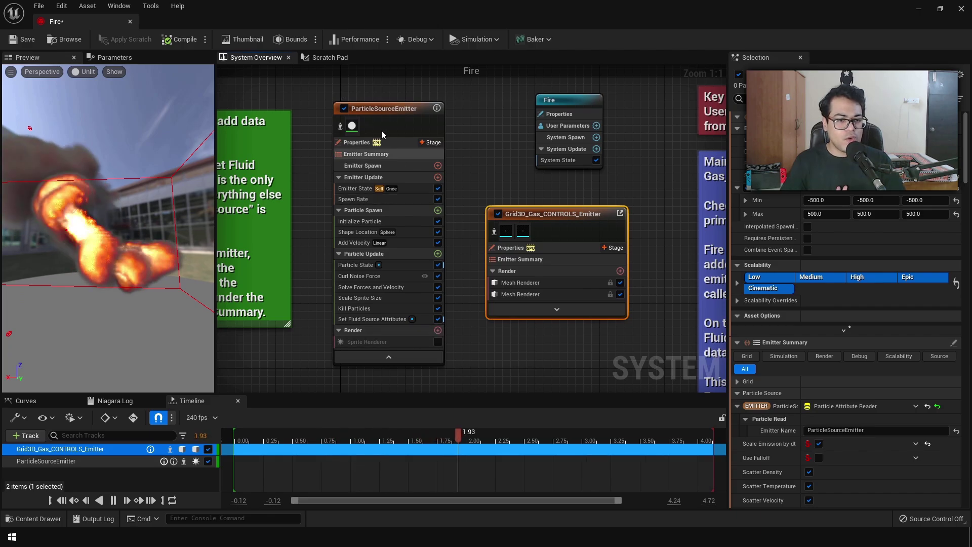
click(388, 109)
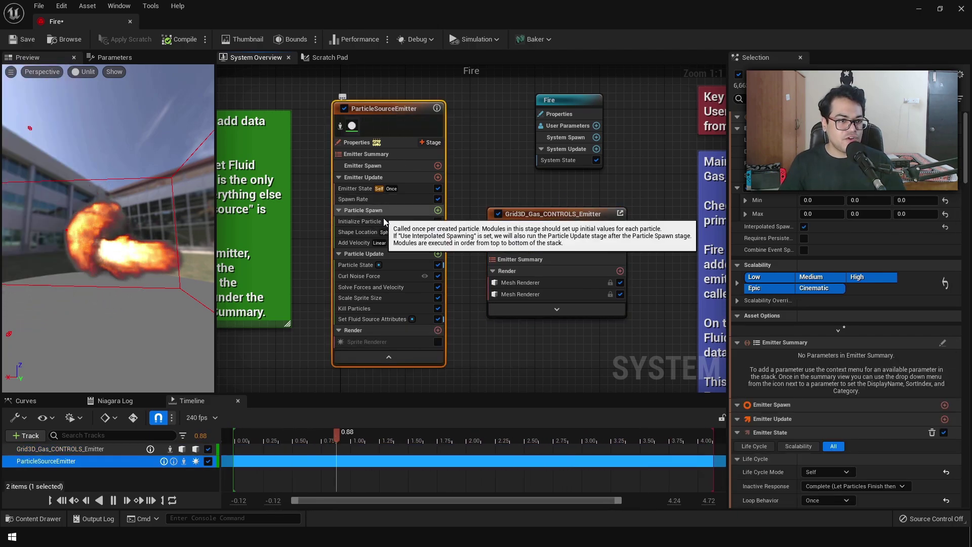
scroll(422, 207, down, 2)
Disable both Grid3D_Gas_CONTROLS_Emitter and ParticleSourceEmitter, then rearrange the graph layout
click(521, 215)
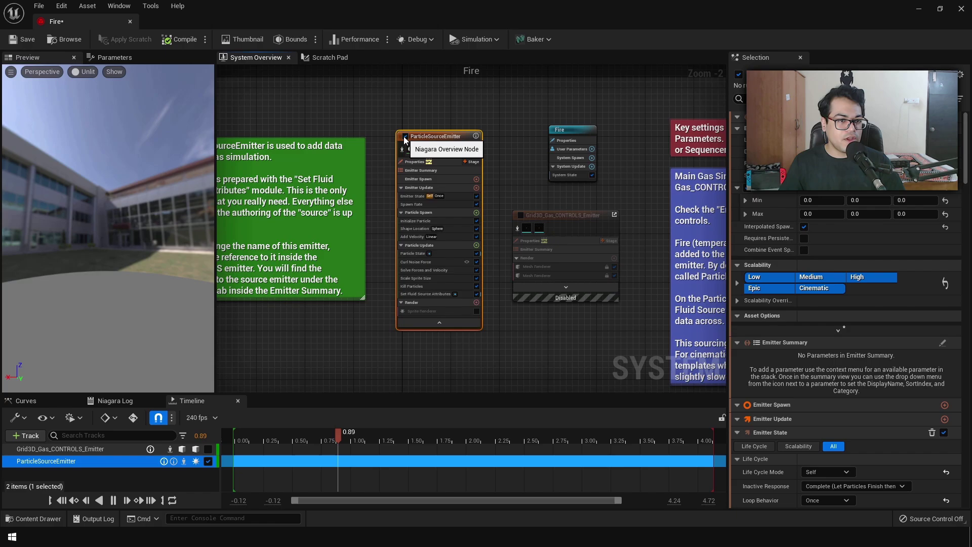
click(405, 136)
drag(436, 144, 300, 140)
right_drag(408, 202, 578, 199)
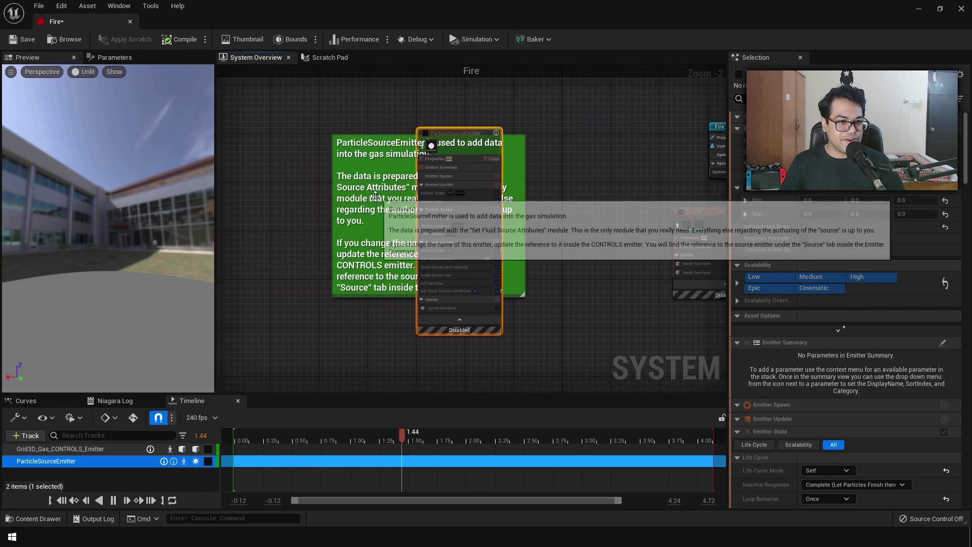
Add a Fountain template emitter beside the existing emitters and orbit the preview to watch it spray
right_drag(318, 239, 164, 230)
right_click(398, 151)
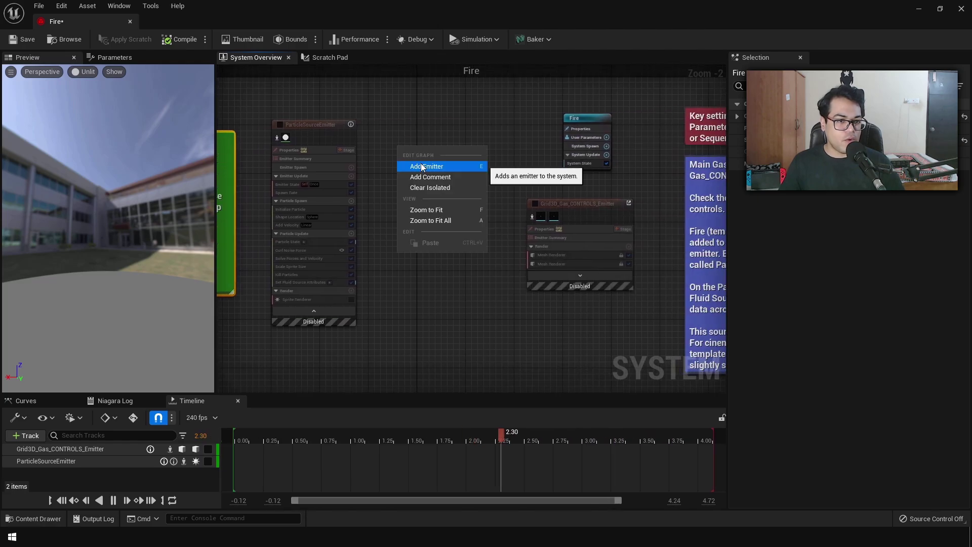
click(421, 163)
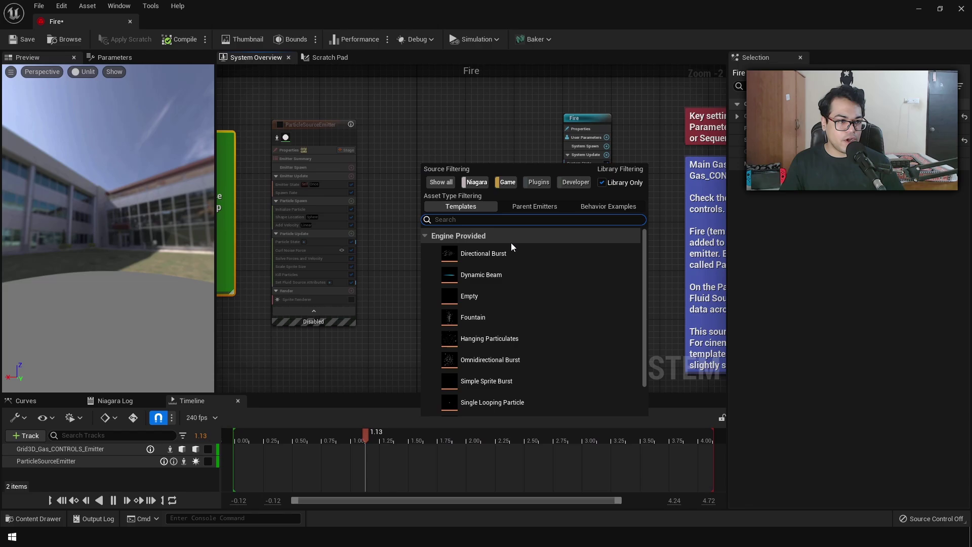
double_click(537, 315)
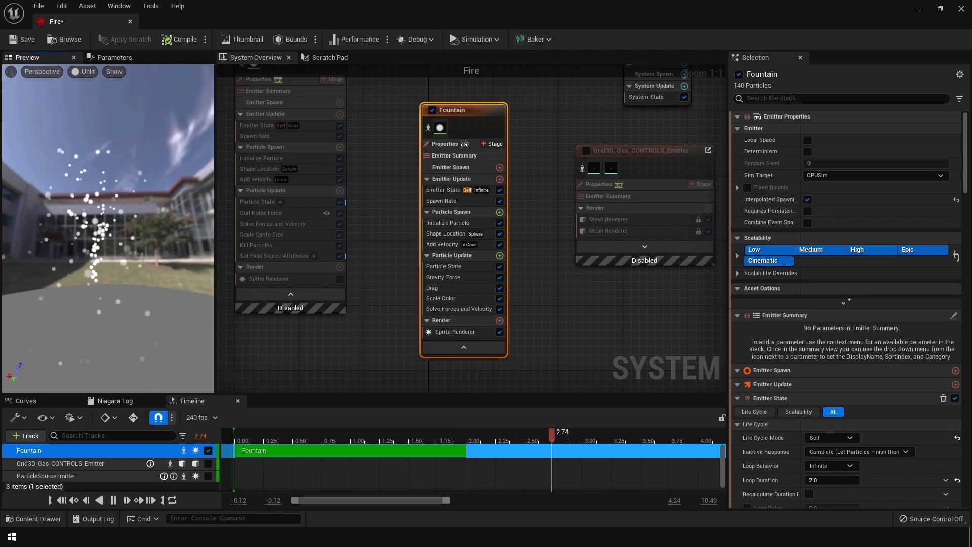
mouse_move(85, 292)
mouse_down()
mouse_move(126, 294)
mouse_move(85, 293)
mouse_up()
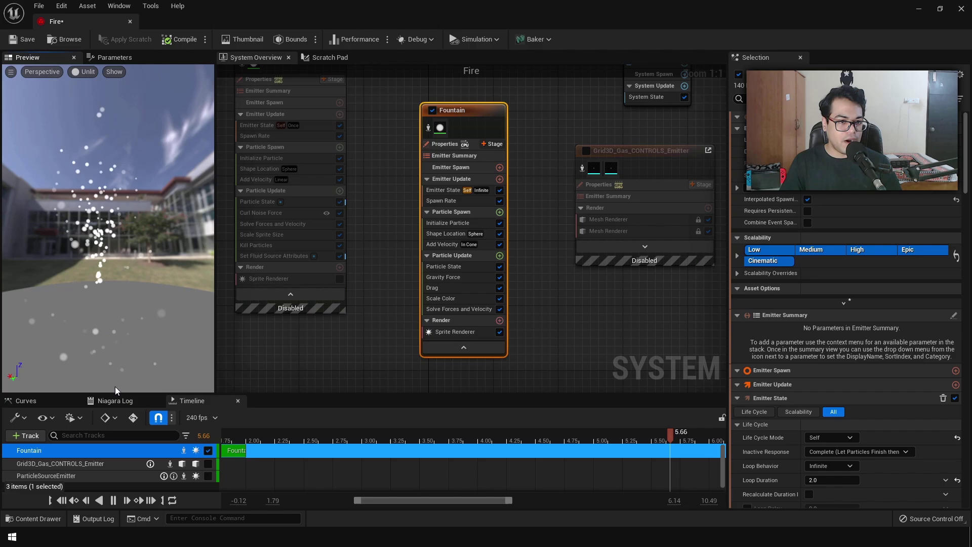
Pause the preview and copy Set Fluid Source Attributes from ParticleSourceEmitter into Fountain's Particle Update
click(113, 500)
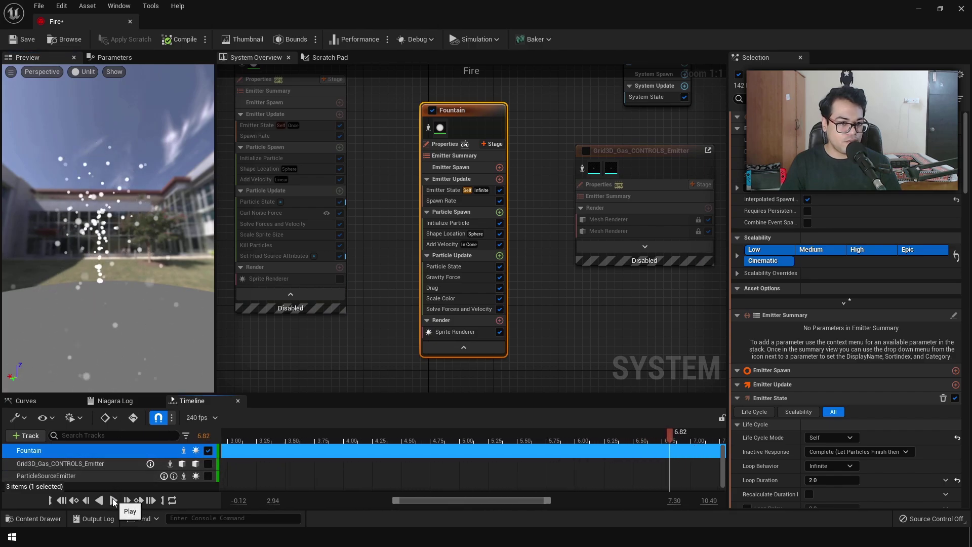
click(304, 261)
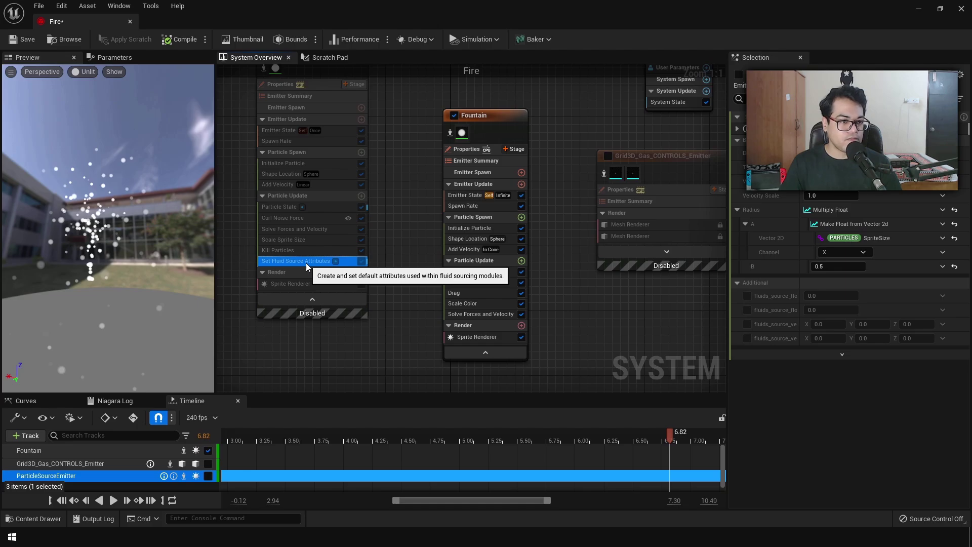
right_click(307, 266)
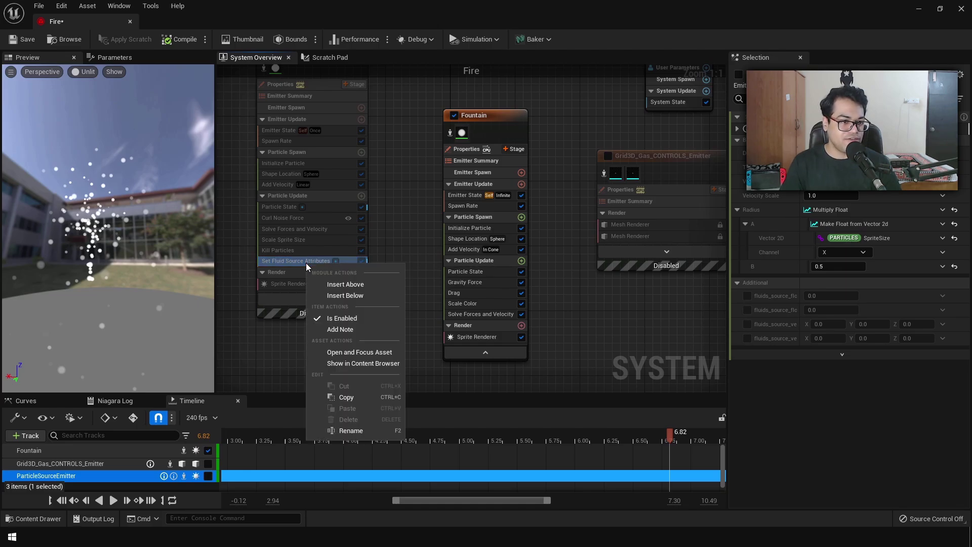
click(346, 397)
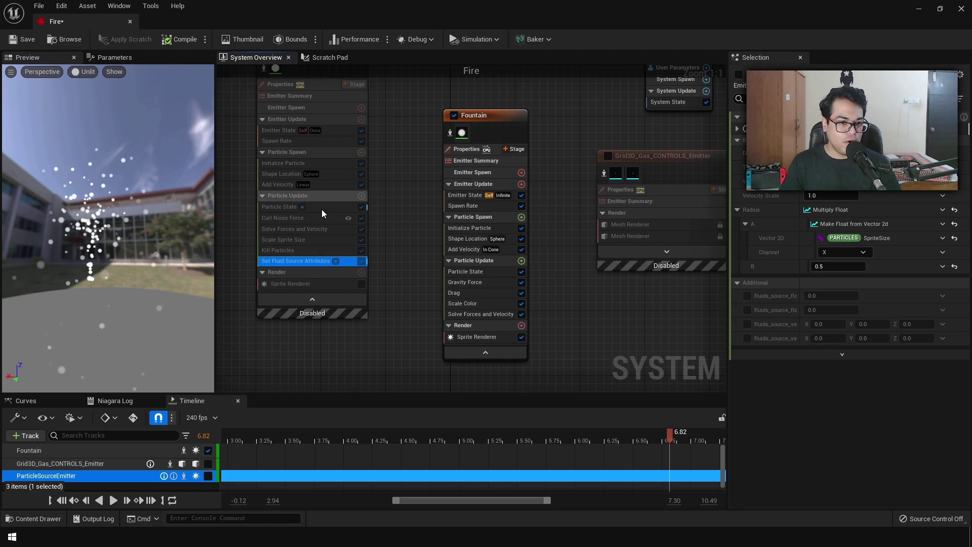
click(465, 262)
right_click(467, 263)
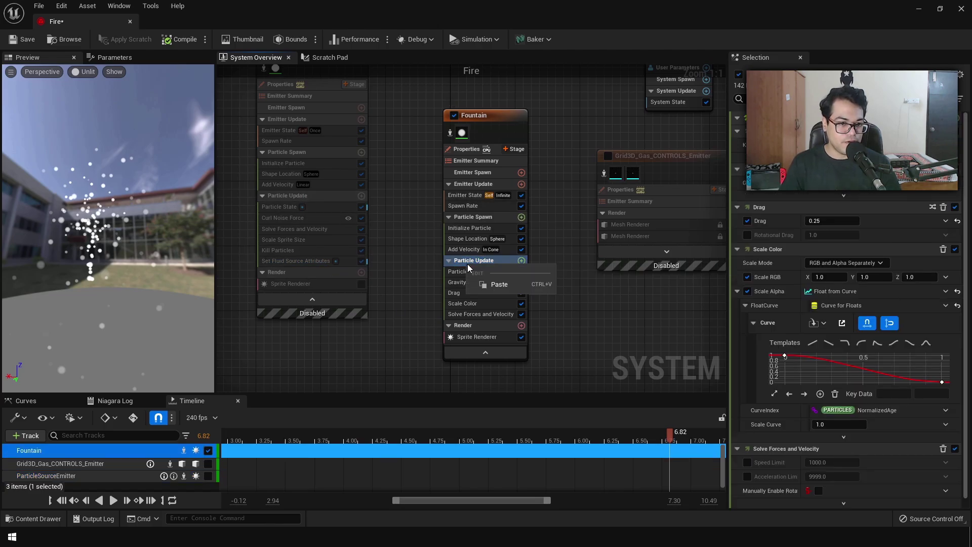
click(484, 284)
click(475, 326)
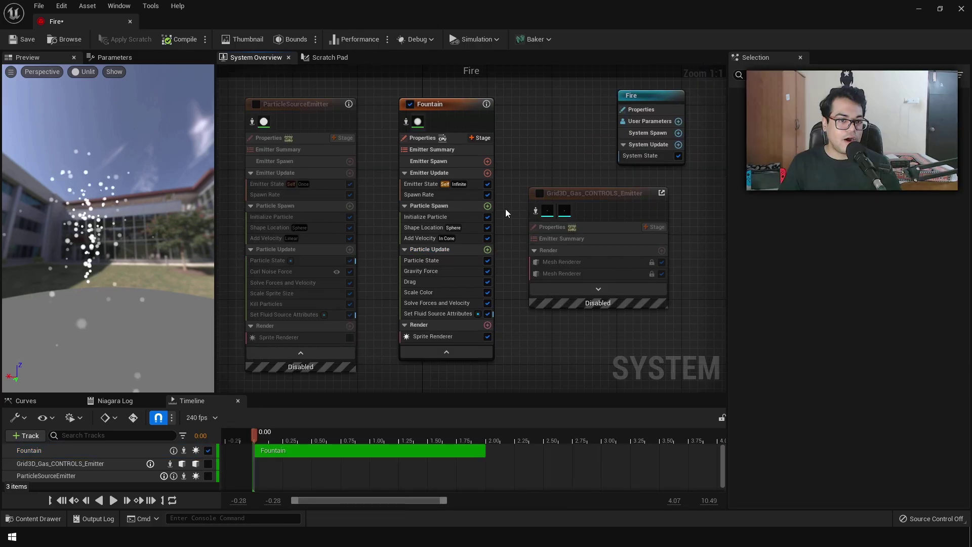
Re-enable Grid3D_Gas_CONTROLS_Emitter and set its Particle Read Emitter Name to 'Fountain'
click(539, 195)
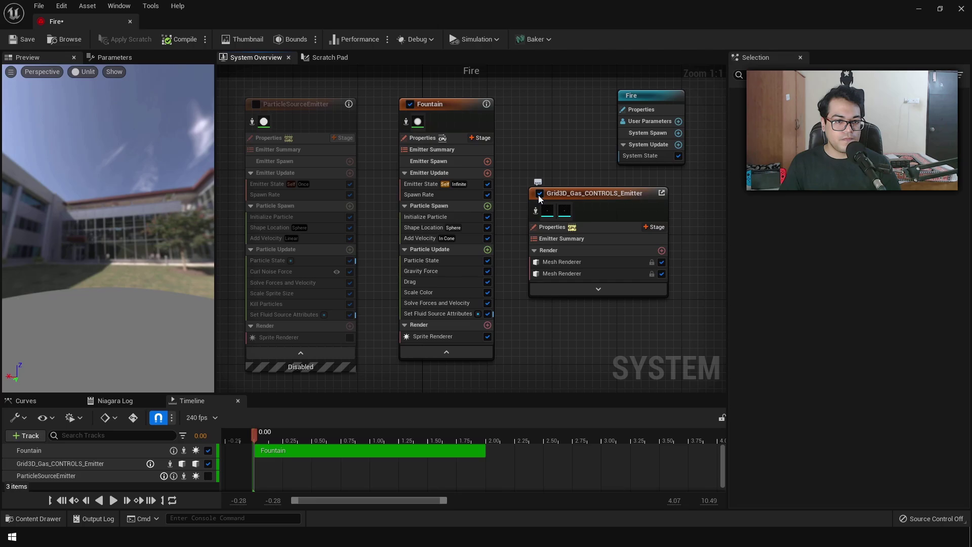
click(608, 201)
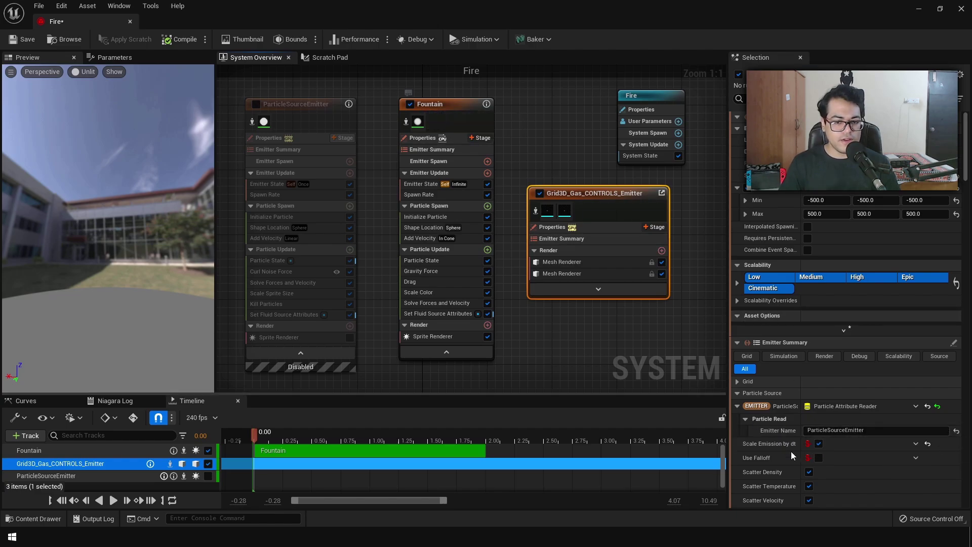
click(881, 430)
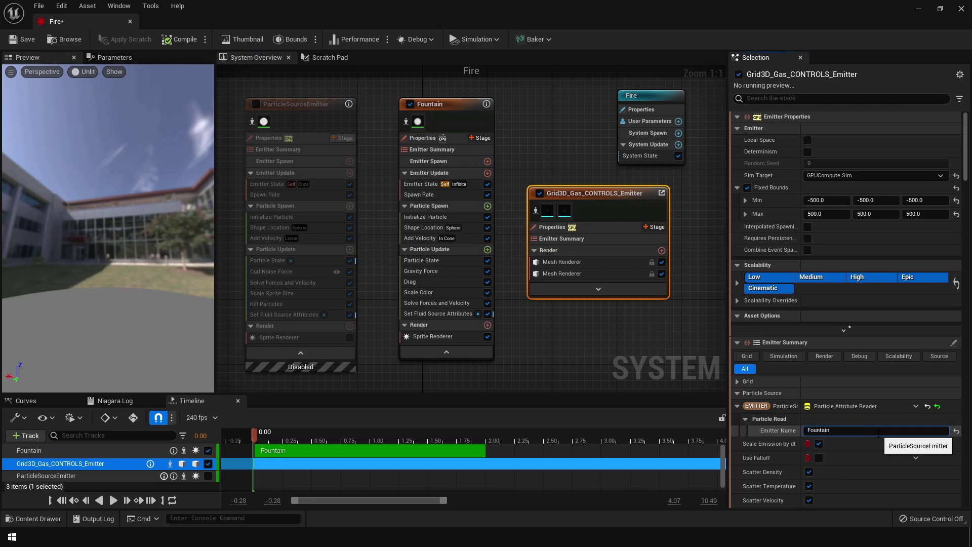
text(Fountain)
key(Return)
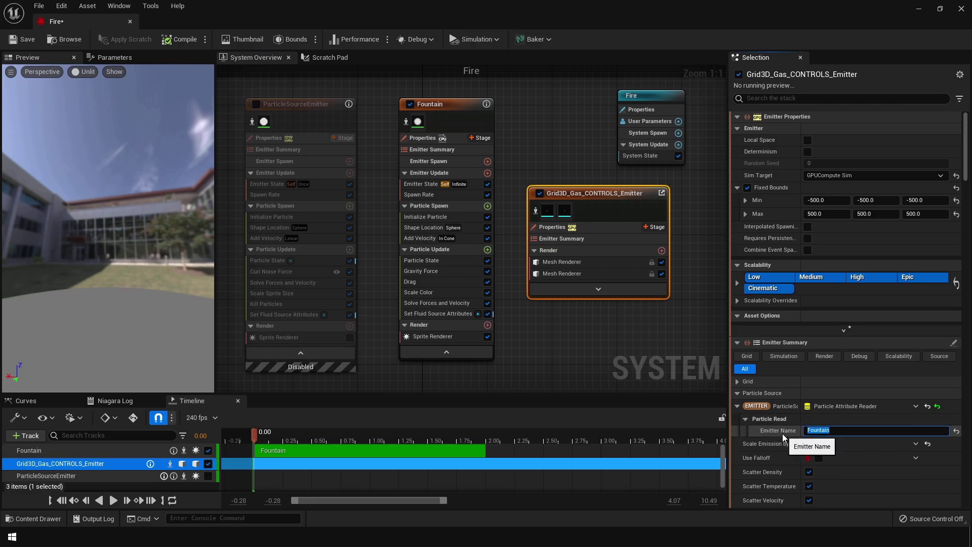
click(108, 220)
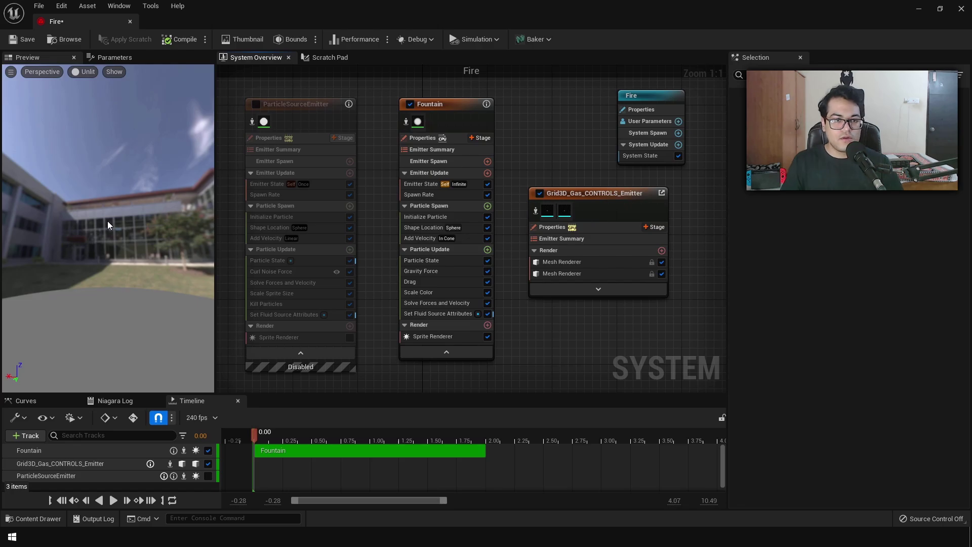
Set the Fountain emitter to GPUCompute Sim with Fixed Bounds, then play and orbit the preview
click(408, 124)
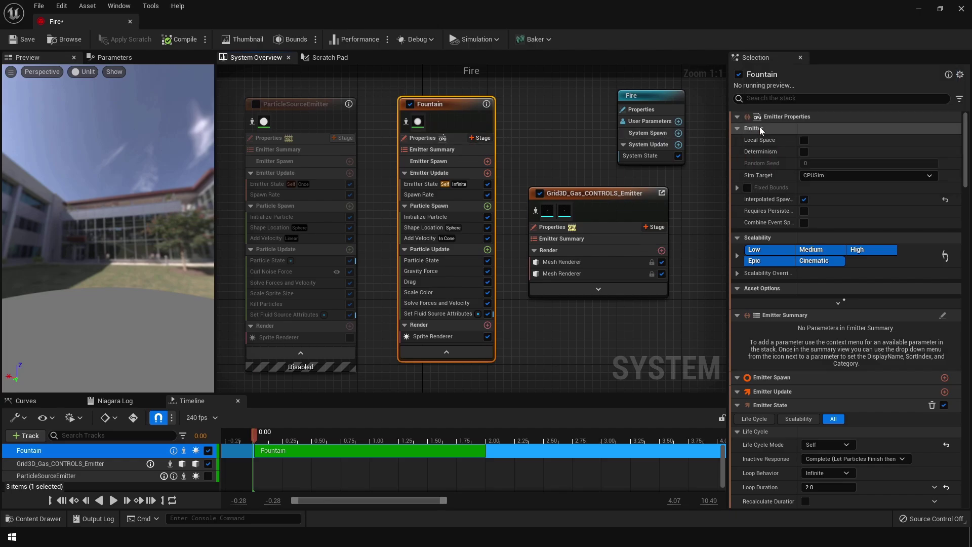
click(826, 175)
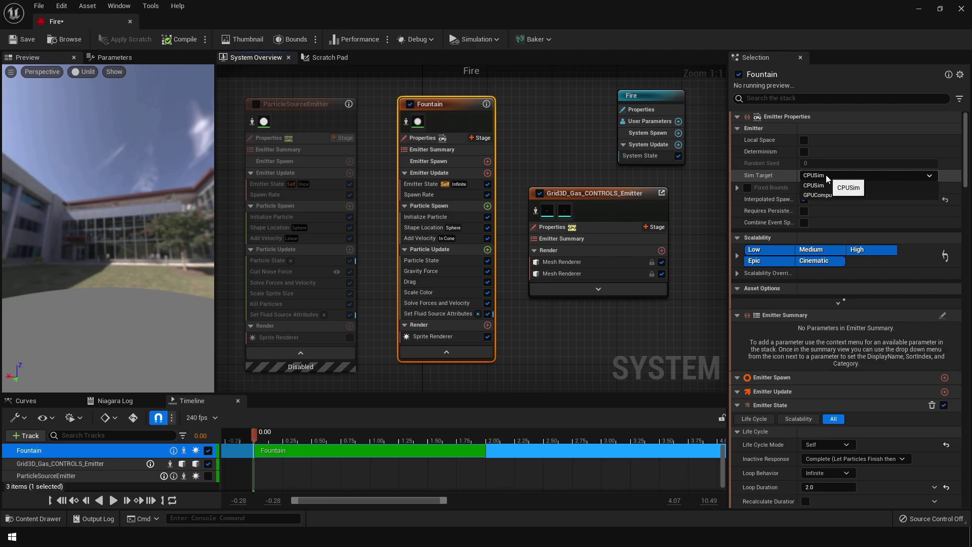
click(817, 195)
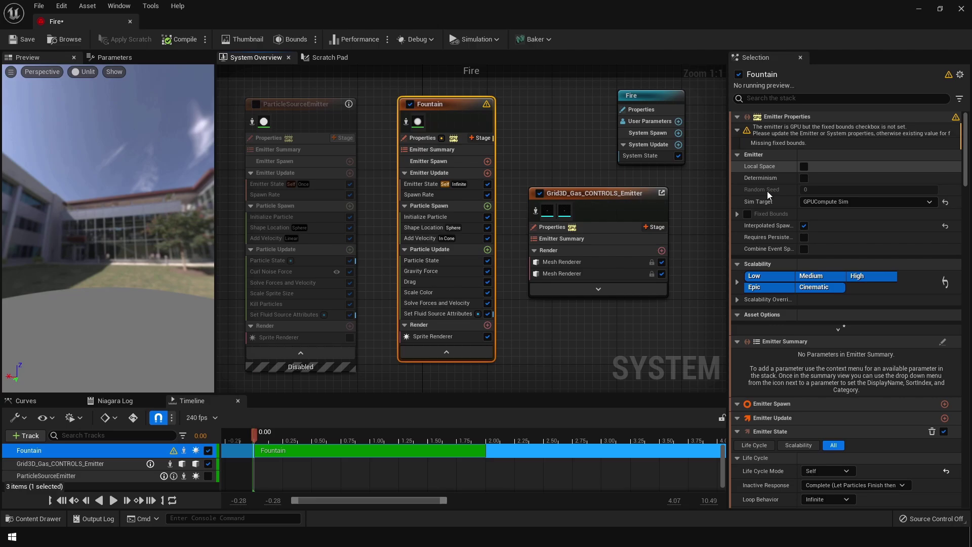
click(748, 214)
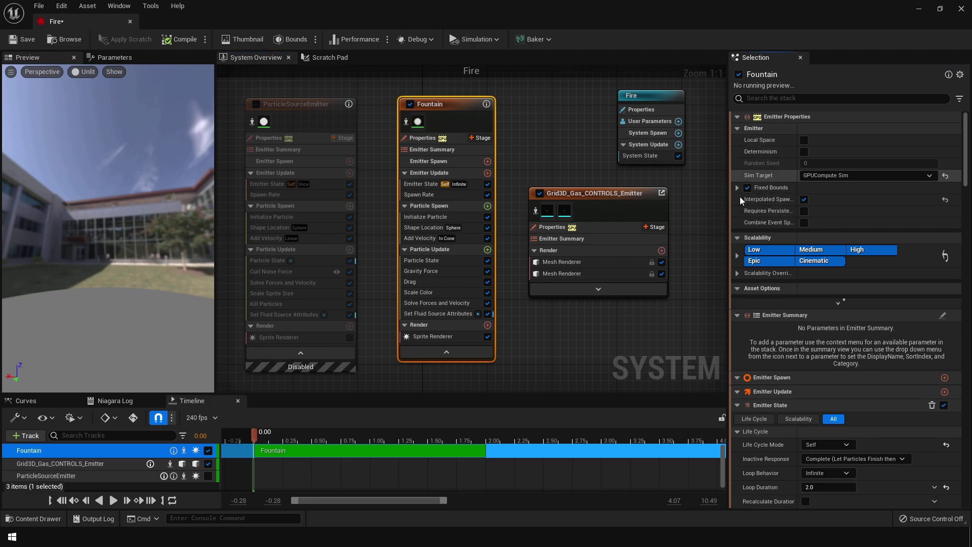
click(113, 500)
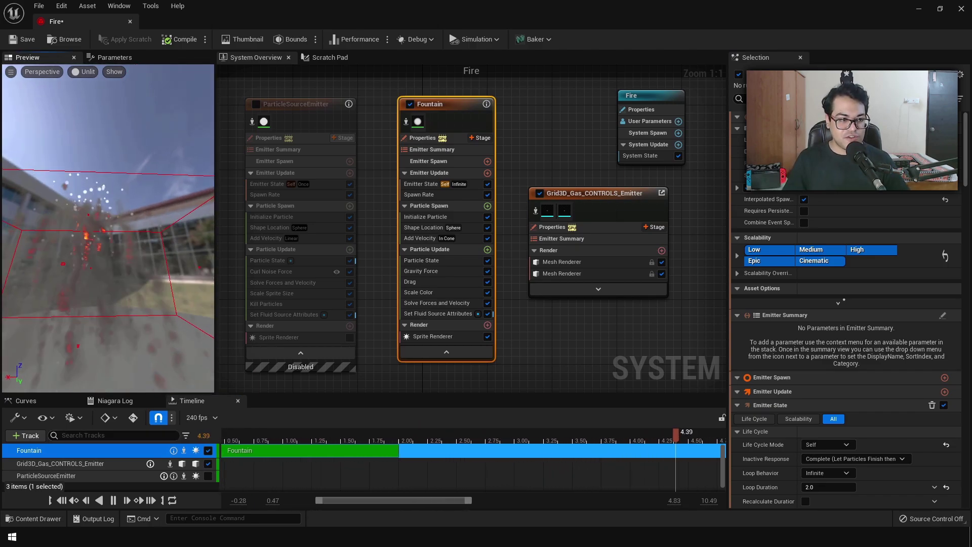
drag(96, 207, 114, 243)
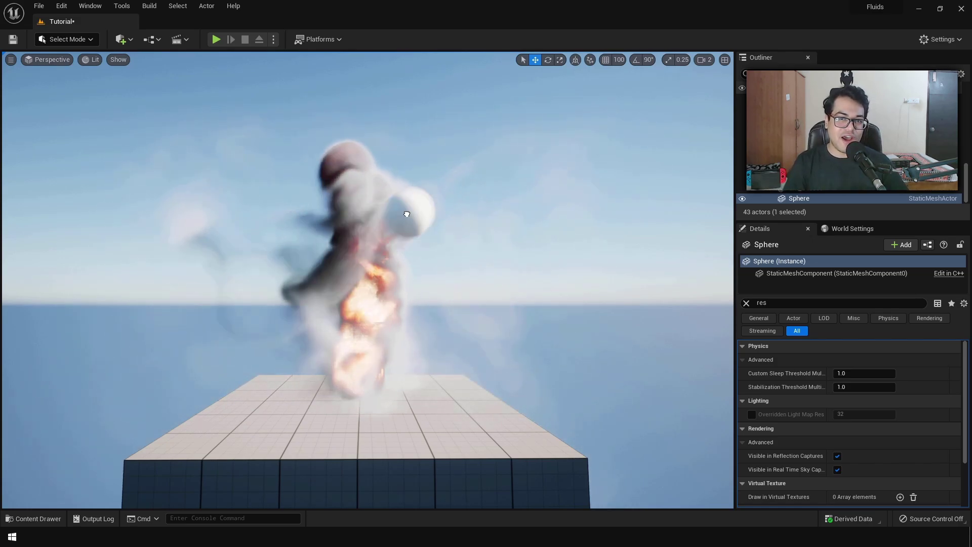
Drag the white sphere through the Fountain-driven fire to push the smoke and flames aside
mouse_move(369, 258)
mouse_down()
mouse_move(236, 208)
mouse_move(251, 266)
mouse_move(386, 214)
mouse_move(478, 250)
mouse_move(290, 281)
mouse_move(230, 307)
mouse_up()
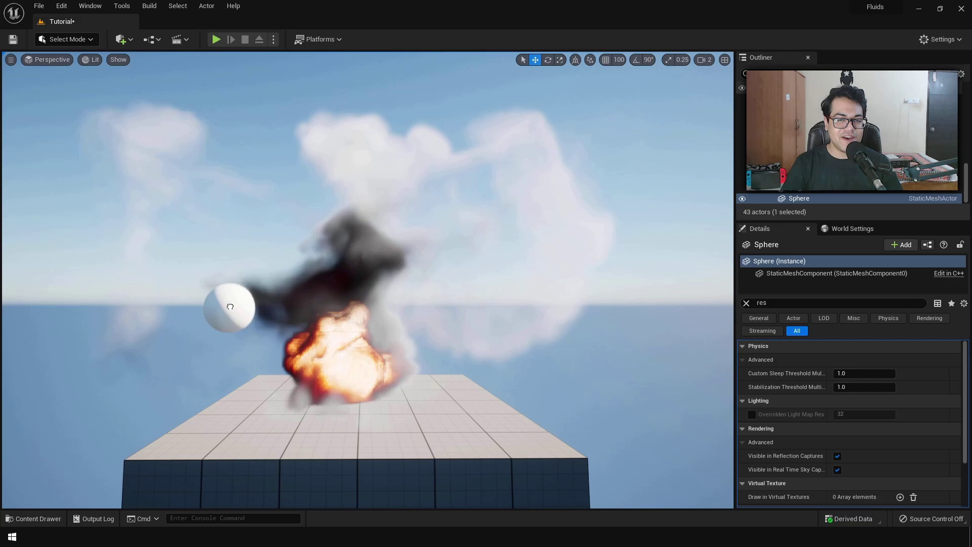